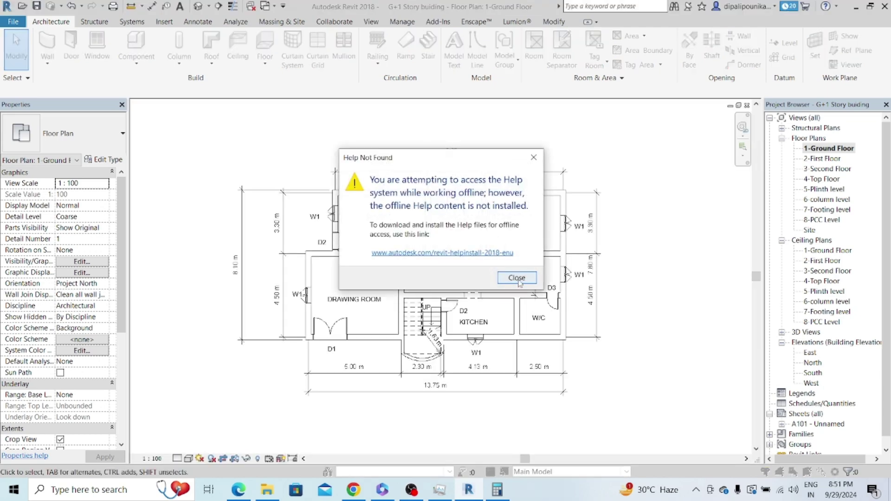
Dismiss the Revit Help Not Found notice to reveal the 13.75 m ground floor plan.
{"action": "left_click", "coordinate": [517, 279]}
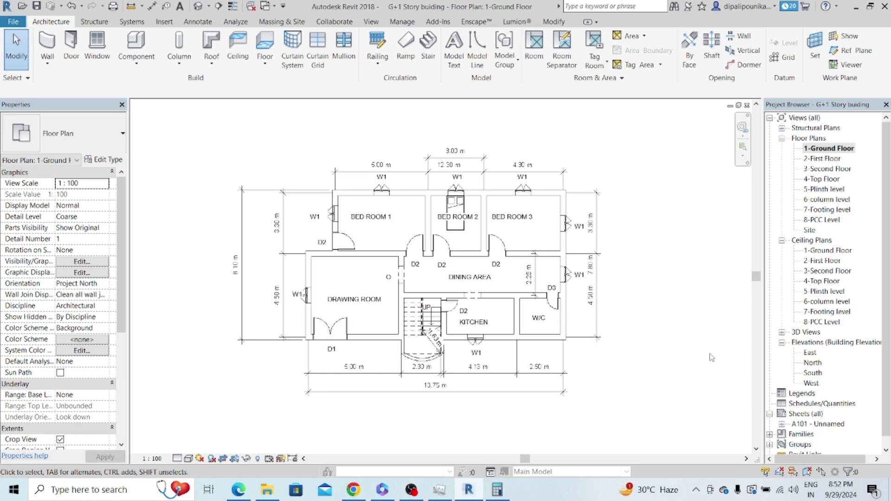
Review the Footing Data and Quantity Takeoff sheets, then bring up the CivilNotess page in Chrome.
{"action": "left_click", "coordinate": [239, 489]}
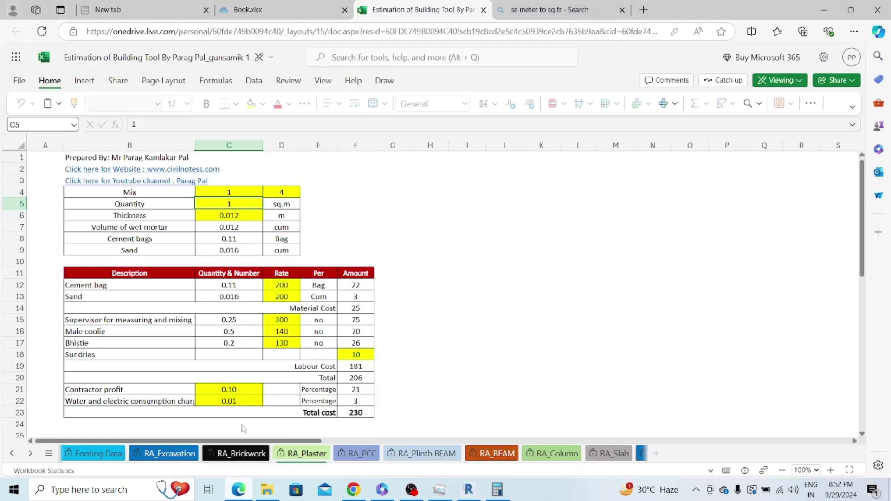
{"action": "left_click", "coordinate": [93, 453]}
{"action": "left_click", "coordinate": [13, 454]}
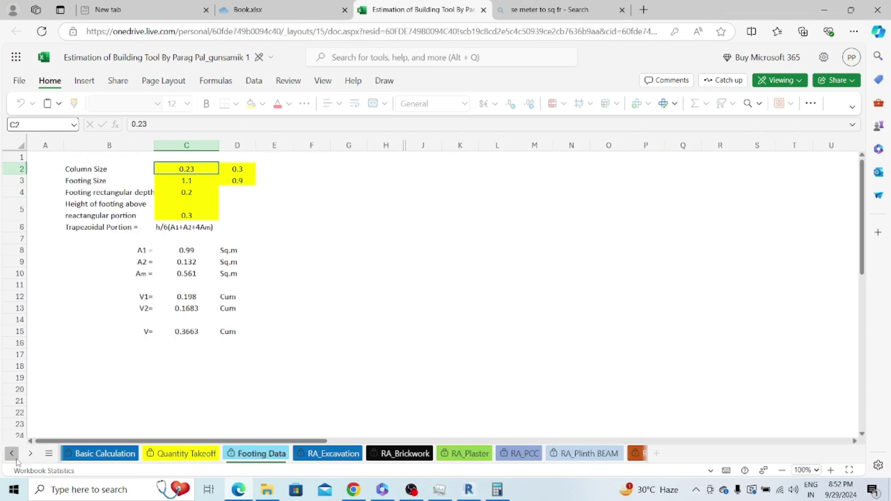
{"action": "left_click", "coordinate": [182, 454]}
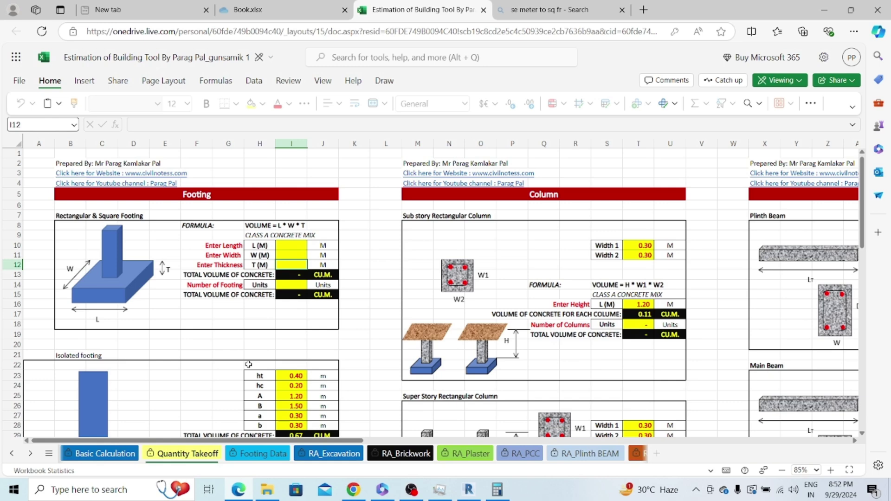
{"action": "left_click", "coordinate": [353, 489]}
Switch to the other CivilNotess estimation tab and dismiss the full-screen advertisement.
{"action": "left_click", "coordinate": [84, 13]}
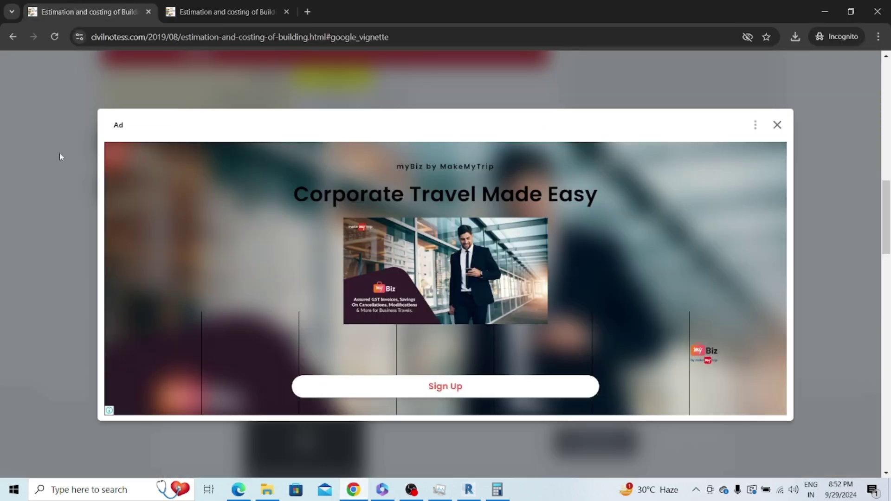
{"action": "left_click", "coordinate": [13, 37]}
{"action": "scroll", "coordinate": [111, 92], "scroll_direction": "up", "scroll_amount": 10}
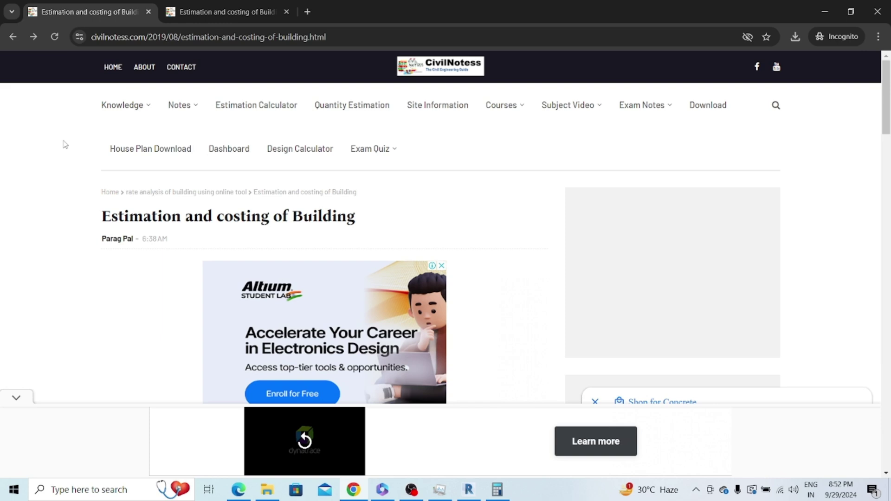
Open 'Estimation and costing of Building' from page 2 of the Estimation Calculator posts.
{"action": "left_click", "coordinate": [253, 109]}
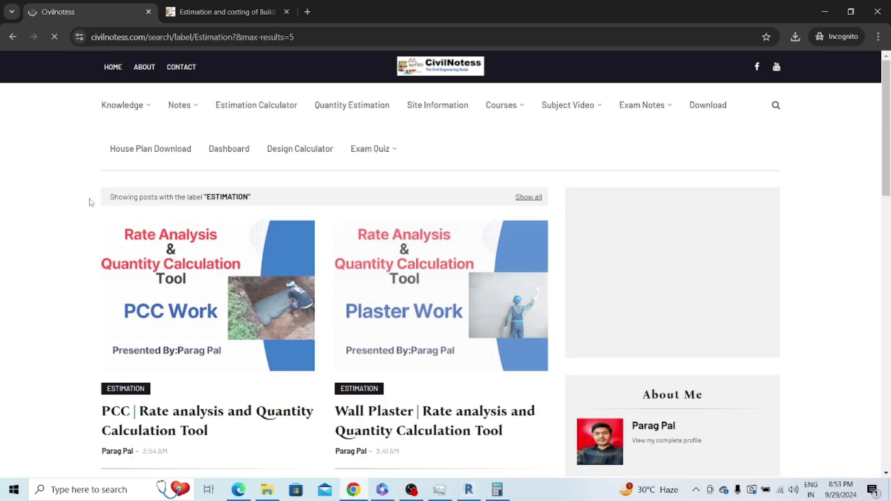
{"action": "scroll", "coordinate": [93, 218], "scroll_direction": "down", "scroll_amount": 3}
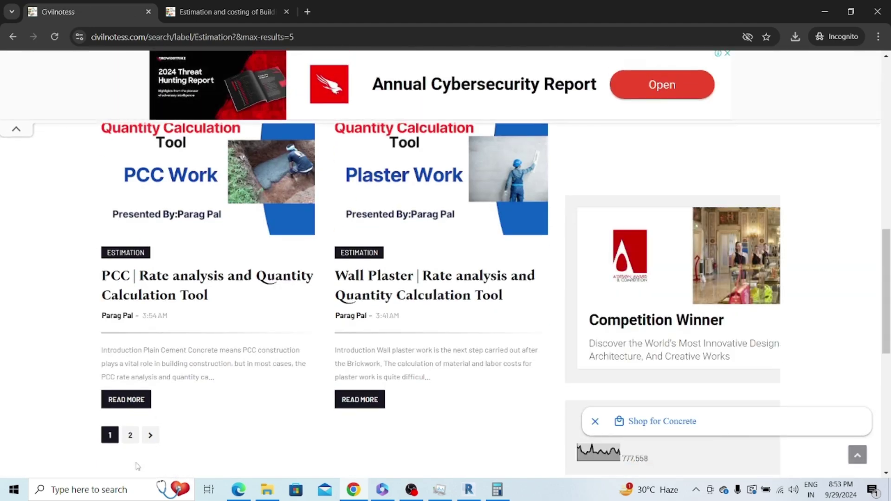
{"action": "left_click", "coordinate": [132, 438]}
{"action": "scroll", "coordinate": [249, 425], "scroll_direction": "down", "scroll_amount": 8}
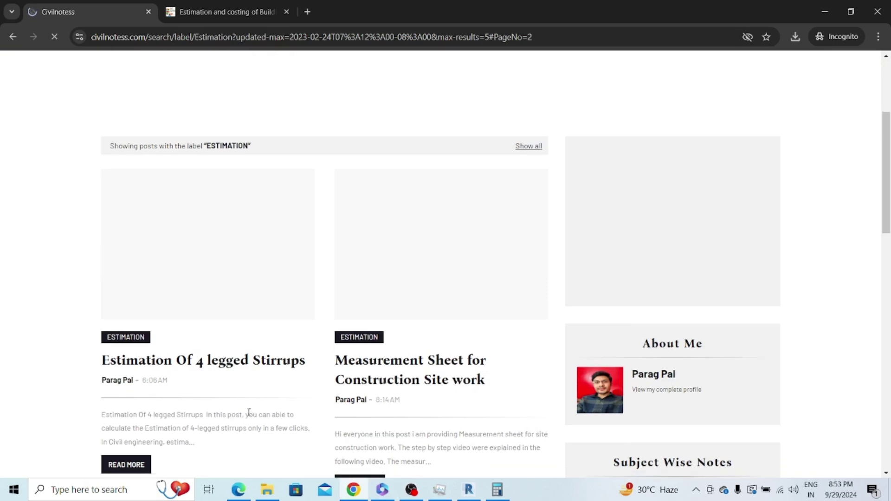
{"action": "scroll", "coordinate": [185, 374], "scroll_direction": "down", "scroll_amount": 10}
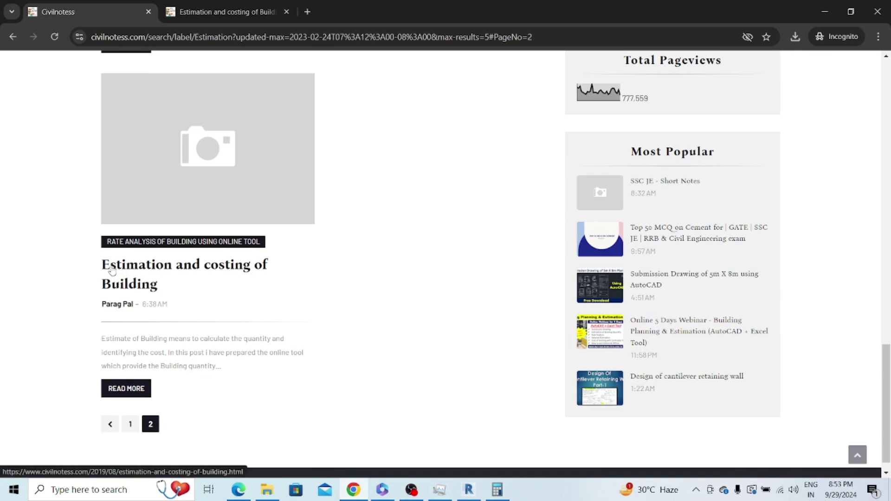
{"action": "left_click", "coordinate": [137, 275]}
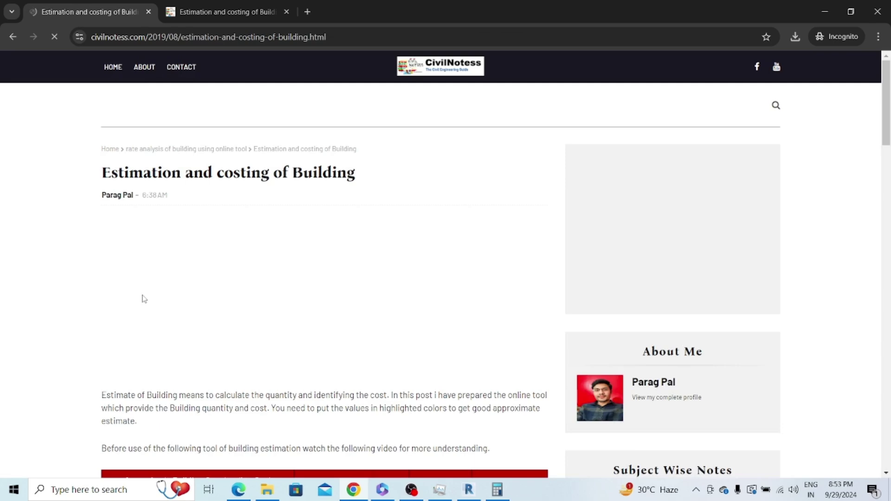
Scroll to the red cost estimate table showing a 1000 sft Total Area.
{"action": "scroll", "coordinate": [163, 328], "scroll_direction": "down", "scroll_amount": 4}
{"action": "scroll", "coordinate": [171, 302], "scroll_direction": "down", "scroll_amount": 2}
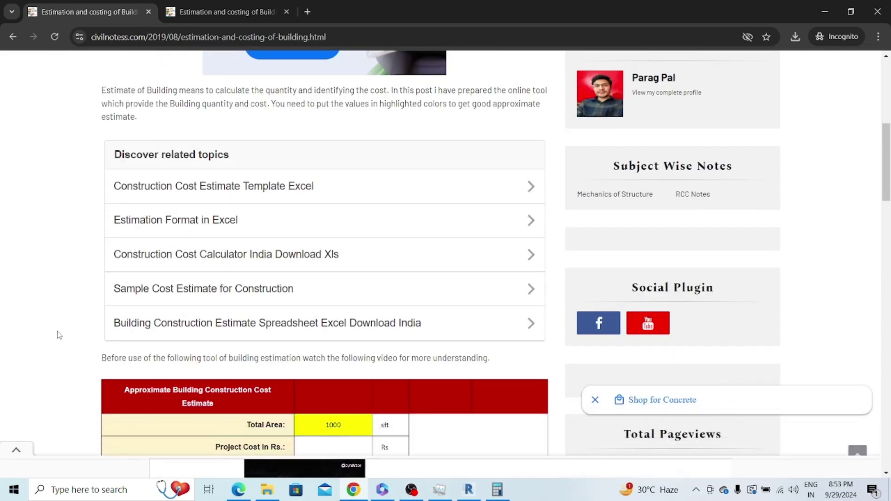
{"action": "scroll", "coordinate": [59, 335], "scroll_direction": "down", "scroll_amount": 5}
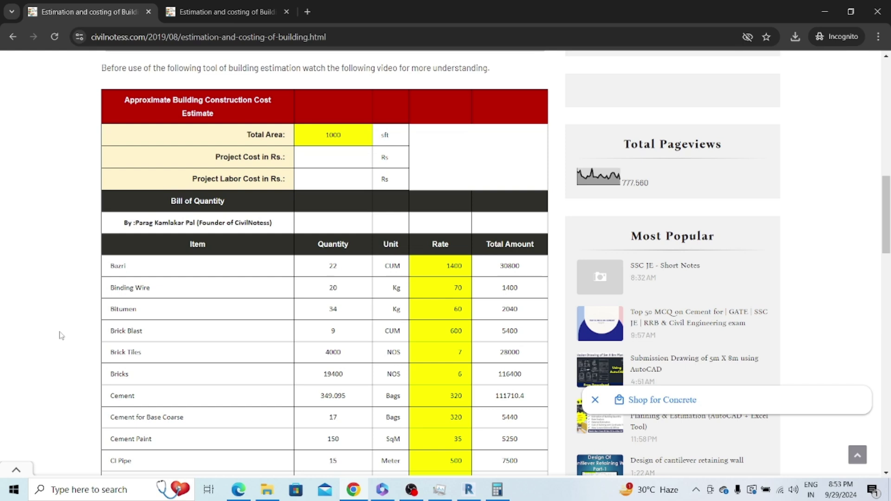
Multiply the plan dimensions 8.10 × 13.75 in Calculator to get 111.375 m².
{"action": "left_click", "coordinate": [469, 490]}
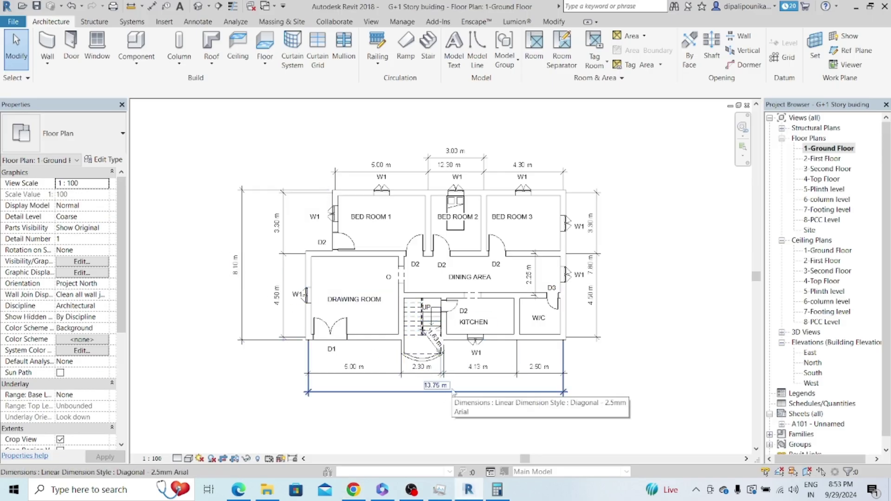
{"action": "left_click", "coordinate": [497, 490]}
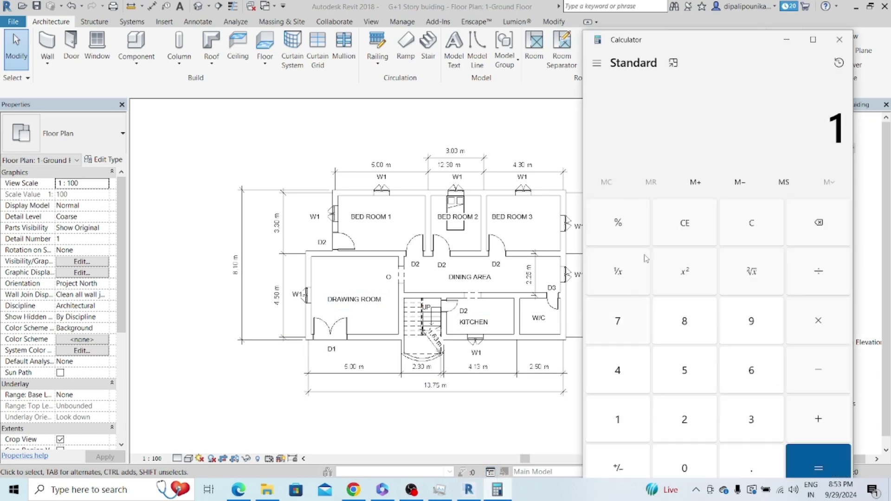
{"action": "left_click", "coordinate": [683, 227]}
{"action": "type", "text": "8.10"}
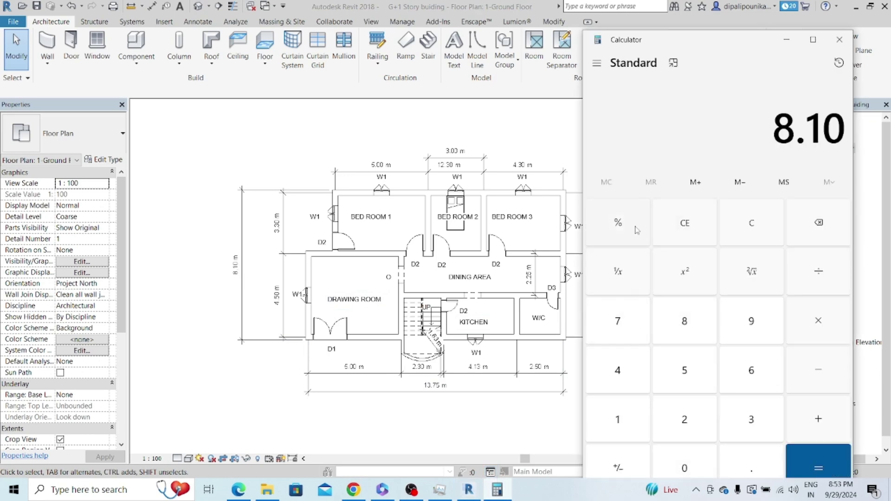
{"action": "key", "text": "asterisk"}
{"action": "type", "text": "13.75"}
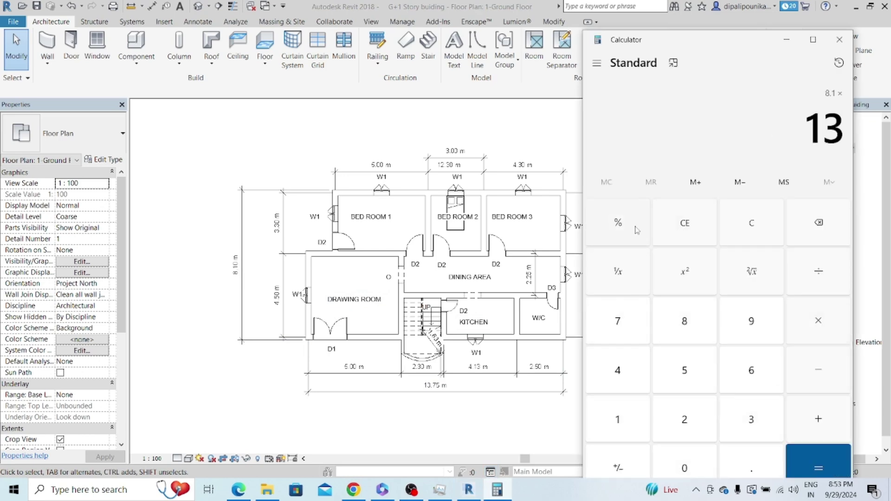
{"action": "key", "text": "Return"}
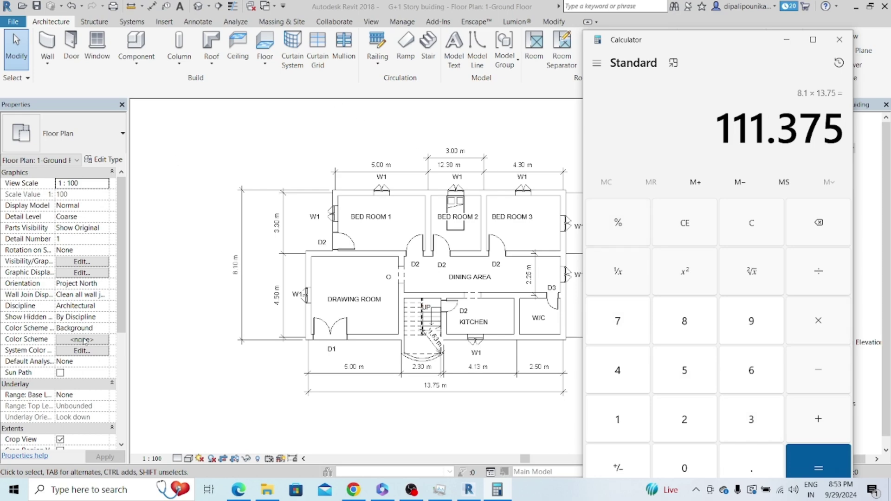
{"action": "left_click", "coordinate": [239, 489]}
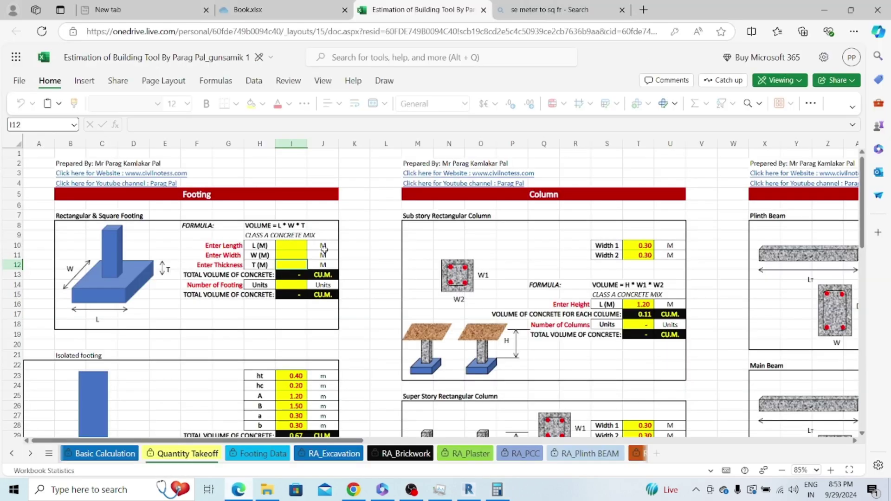
Copy the 1198 sq ft figure from Bing's 111.375 m² conversion.
{"action": "left_click", "coordinate": [563, 6]}
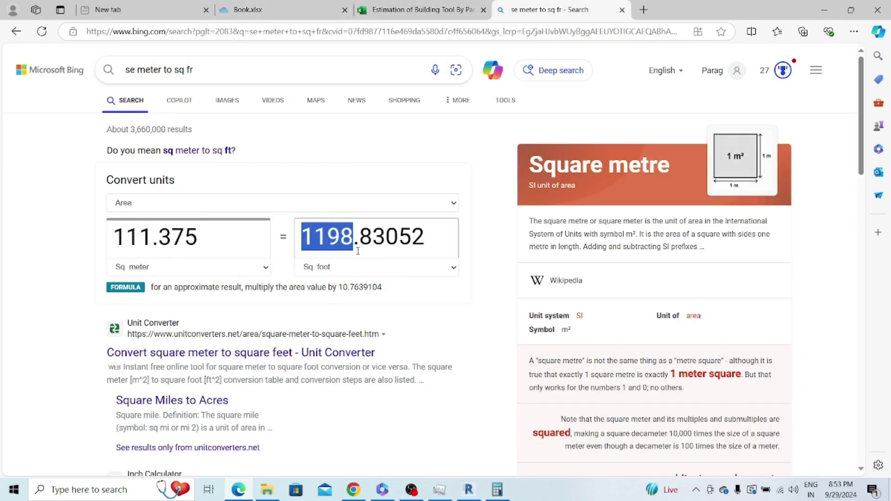
{"action": "right_click", "coordinate": [333, 238]}
{"action": "left_click", "coordinate": [354, 294]}
Replace the 1000 sft Total Area with 1198 and review the recalculated quantities.
{"action": "left_click", "coordinate": [353, 489]}
{"action": "left_click", "coordinate": [344, 136]}
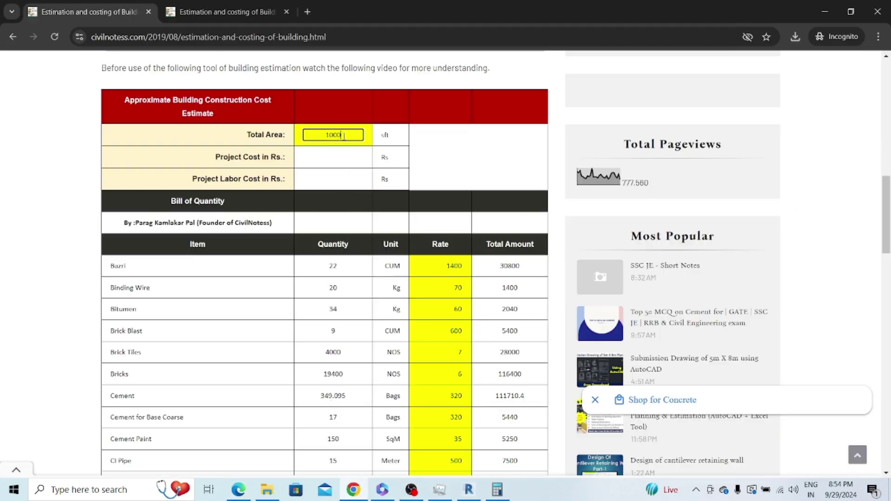
{"action": "left_click_drag", "start_coordinate": [344, 136], "coordinate": [312, 138]}
{"action": "key", "text": "ctrl+v"}
{"action": "left_click", "coordinate": [56, 172]}
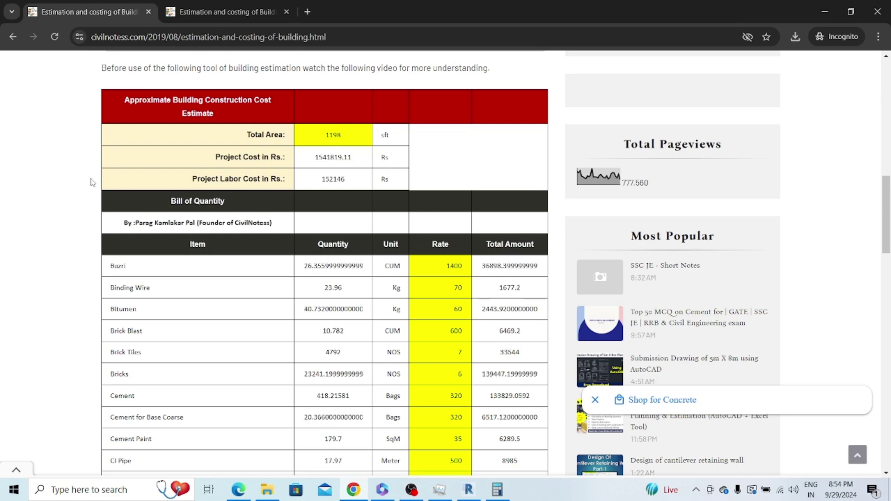
{"action": "scroll", "coordinate": [437, 286], "scroll_direction": "down", "scroll_amount": 1}
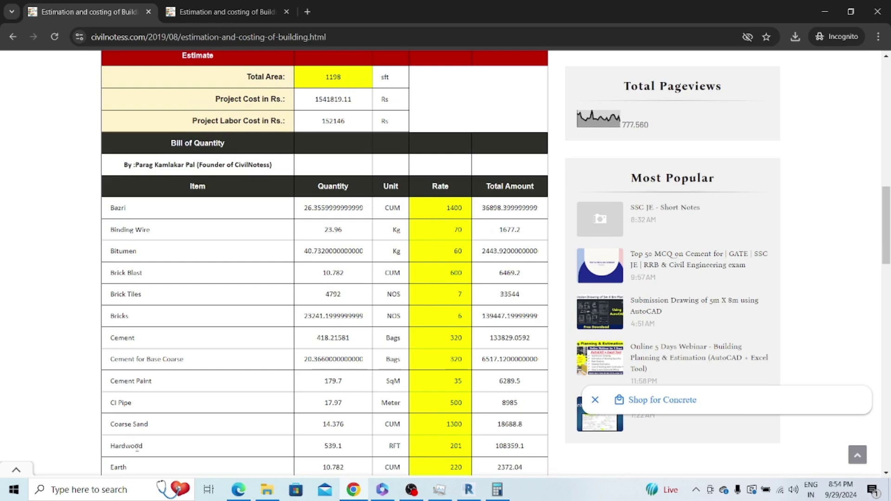
{"action": "scroll", "coordinate": [136, 445], "scroll_direction": "down", "scroll_amount": 2}
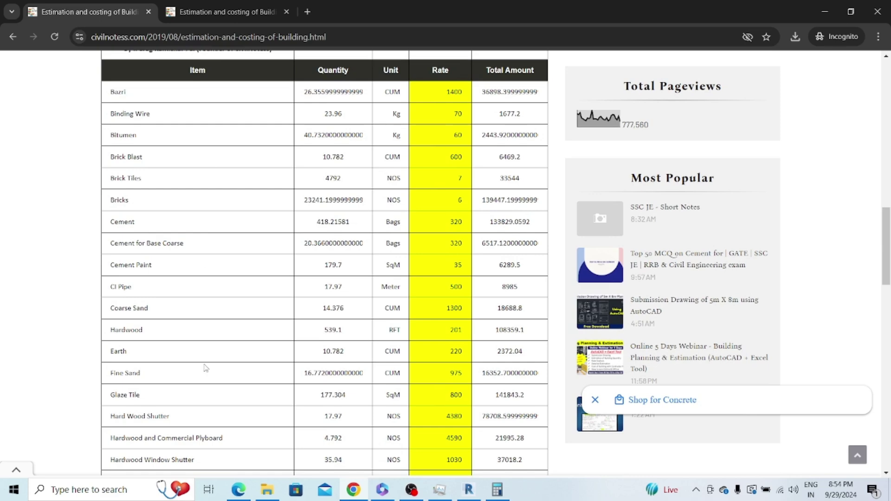
{"action": "scroll", "coordinate": [272, 384], "scroll_direction": "up", "scroll_amount": 1}
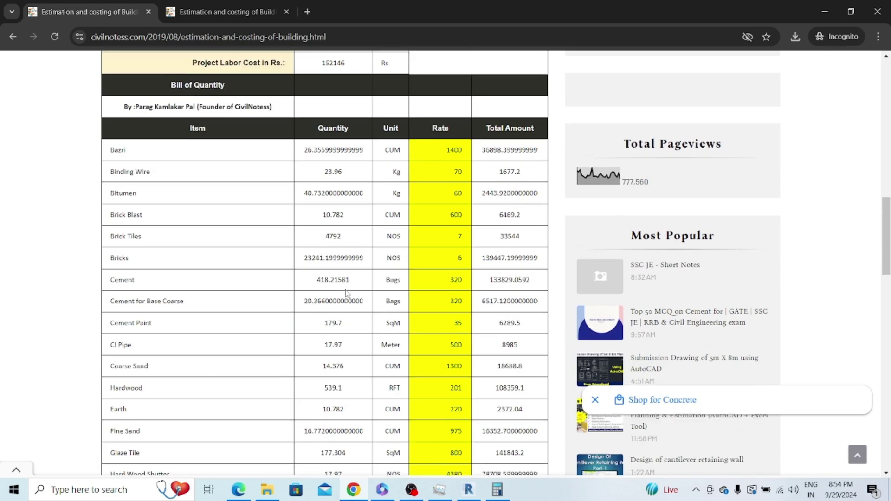
Set the Bazri rate to 2000, Binding Wire to 100 and Bitumen to 0.
{"action": "left_click", "coordinate": [423, 146]}
{"action": "left_click_drag", "start_coordinate": [445, 149], "coordinate": [485, 155]}
{"action": "type", "text": "2000"}
{"action": "double_click", "coordinate": [452, 175]}
{"action": "type", "text": "100"}
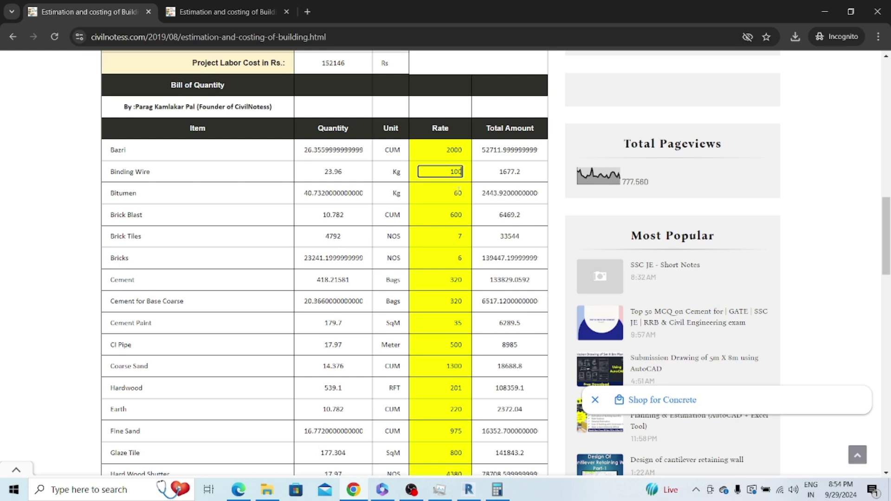
{"action": "double_click", "coordinate": [456, 191]}
{"action": "type", "text": "0"}
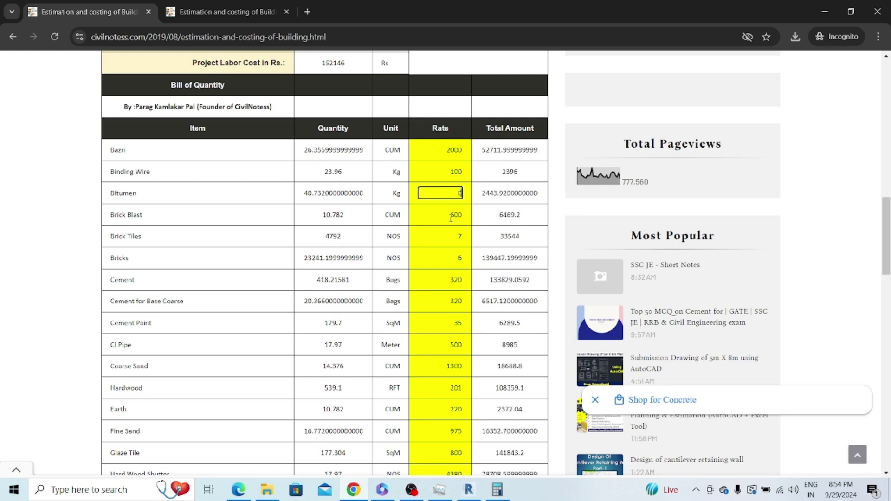
Set the Brick Blast rate to 1000 and the Bricks rate to 15.
{"action": "left_click", "coordinate": [441, 216]}
{"action": "left_click_drag", "start_coordinate": [441, 216], "coordinate": [500, 223]}
{"action": "key", "text": "BackSpace"}
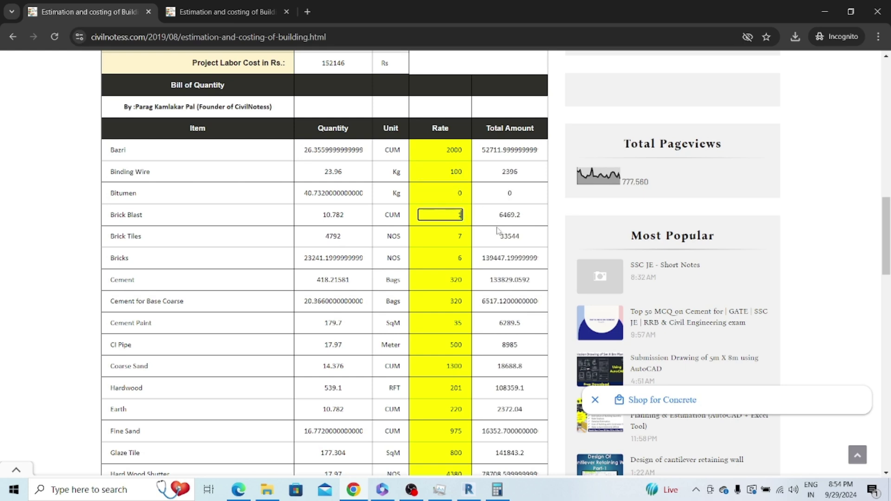
{"action": "type", "text": "1000"}
{"action": "double_click", "coordinate": [458, 237]}
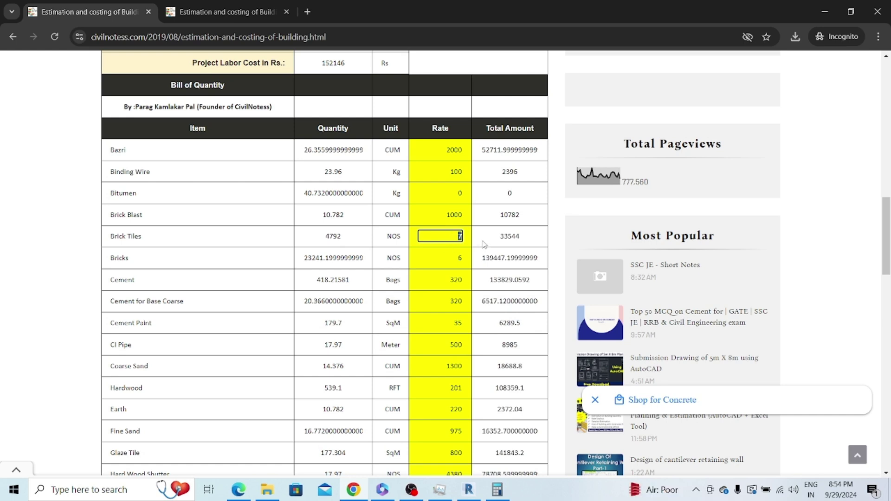
{"action": "double_click", "coordinate": [464, 259]}
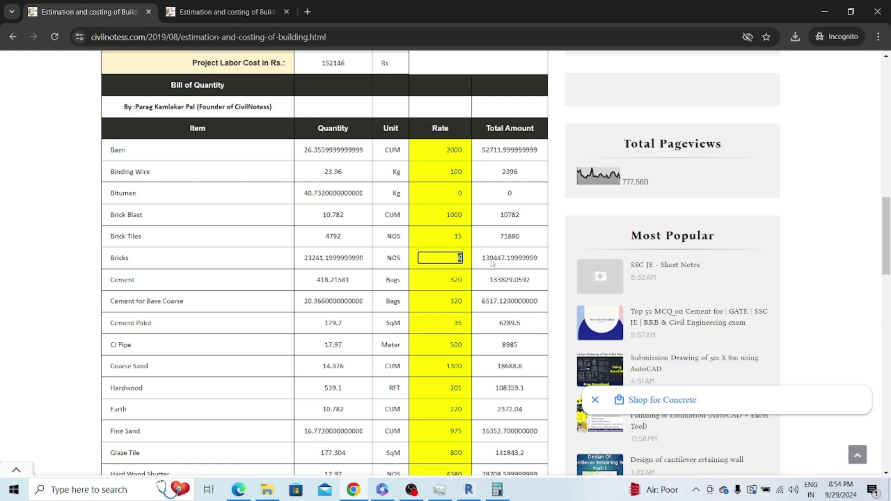
{"action": "type", "text": "15"}
Set Cement to 450, Cement for Base Coarse to 550 and Cement Paint to 200.
{"action": "double_click", "coordinate": [451, 274]}
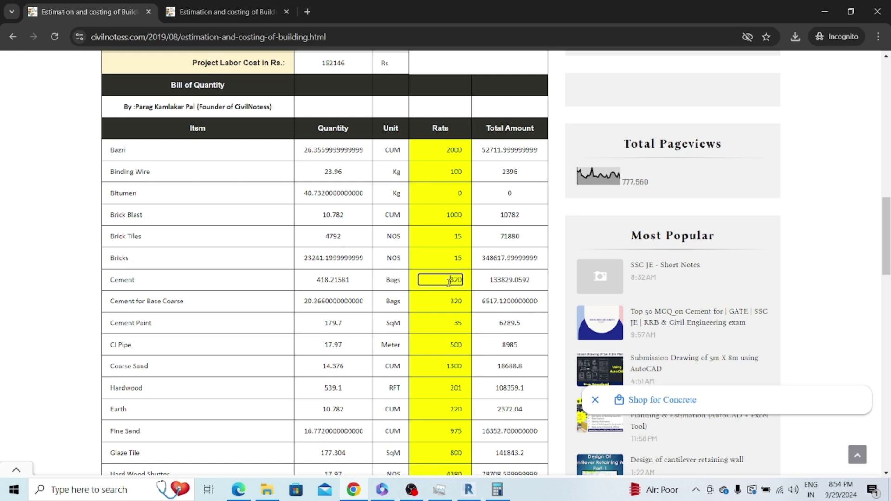
{"action": "type", "text": "45"}
{"action": "type", "text": "0"}
{"action": "double_click", "coordinate": [448, 300]}
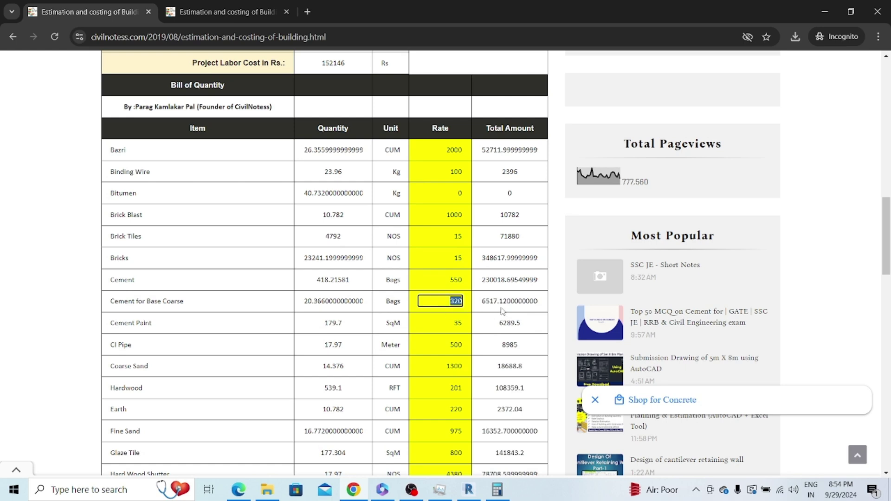
{"action": "type", "text": "550"}
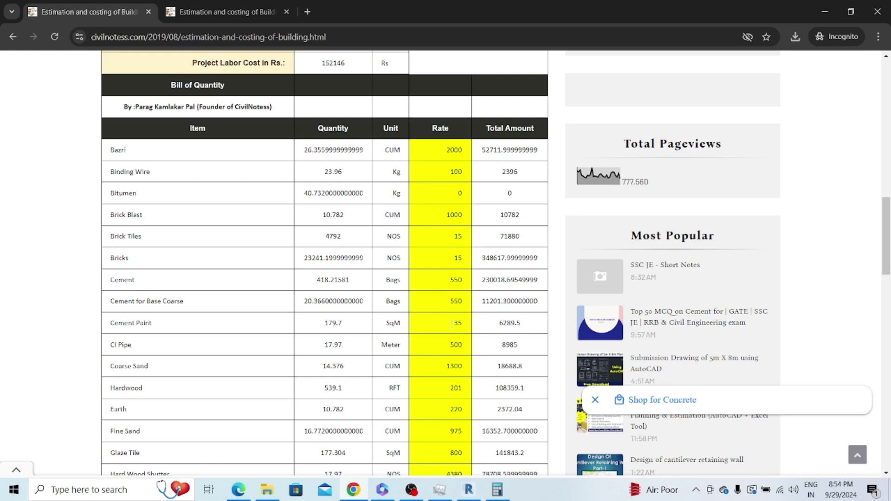
{"action": "double_click", "coordinate": [469, 323]}
{"action": "type", "text": "200"}
{"action": "left_click", "coordinate": [447, 346]}
Set the Coarse Sand rate to 2000, Hardwood to 500 and Earth to 700.
{"action": "left_click", "coordinate": [438, 368]}
{"action": "double_click", "coordinate": [439, 367]}
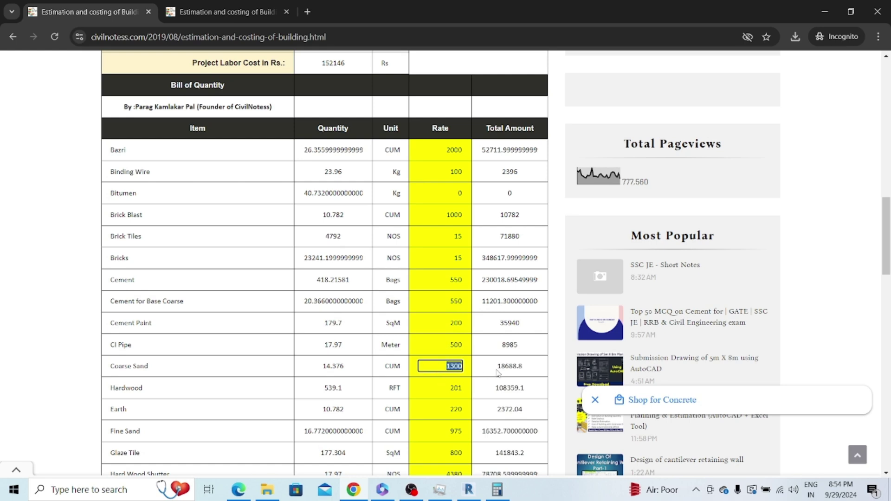
{"action": "type", "text": "2000"}
{"action": "left_click", "coordinate": [447, 388]}
{"action": "double_click", "coordinate": [447, 388]}
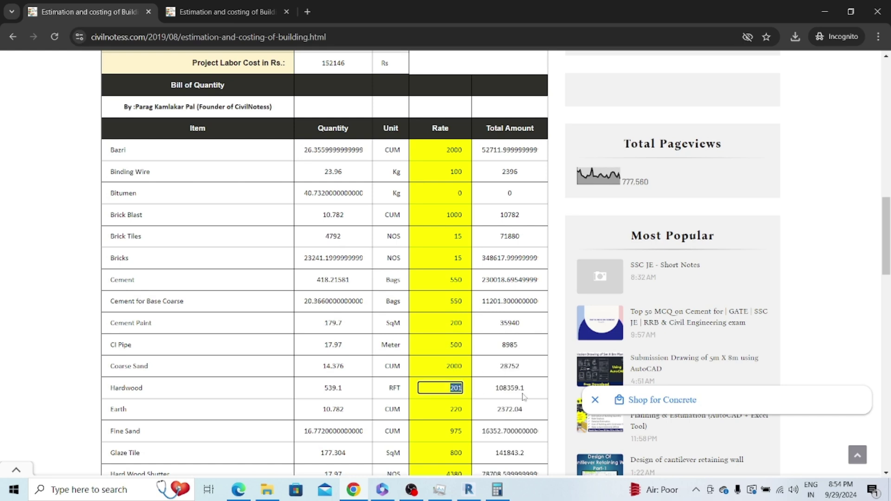
{"action": "type", "text": "500"}
{"action": "left_click", "coordinate": [444, 410]}
{"action": "double_click", "coordinate": [444, 409]}
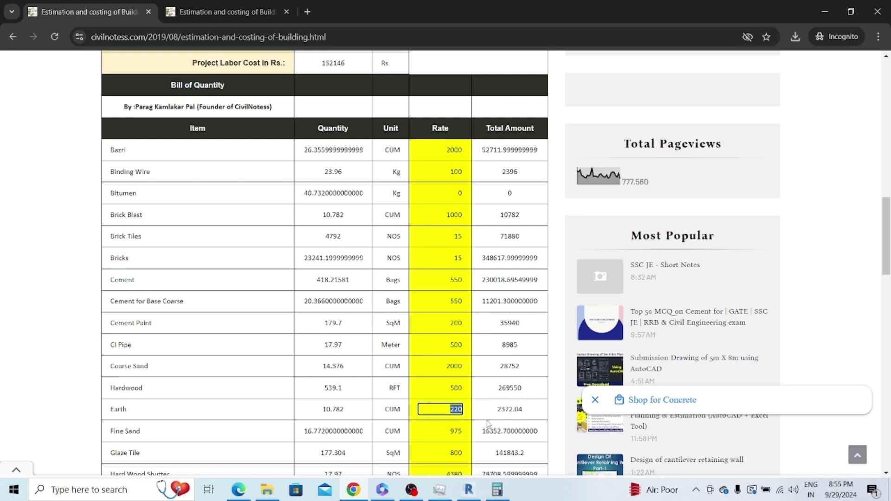
{"action": "type", "text": "700"}
{"action": "key", "text": "Return"}
{"action": "left_click", "coordinate": [429, 438]}
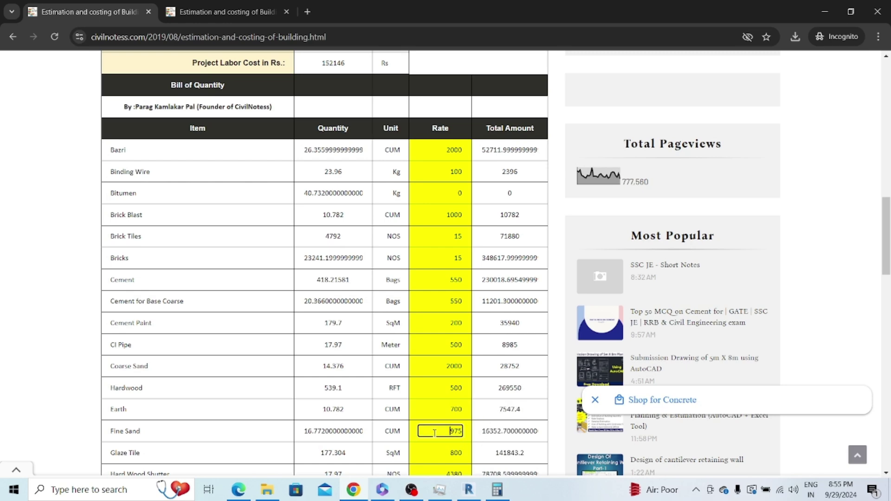
Set the Fine Sand rate to 3000 and Glaze Tile to 1000.
{"action": "double_click", "coordinate": [431, 436]}
{"action": "scroll", "coordinate": [437, 429], "scroll_direction": "down", "scroll_amount": 2}
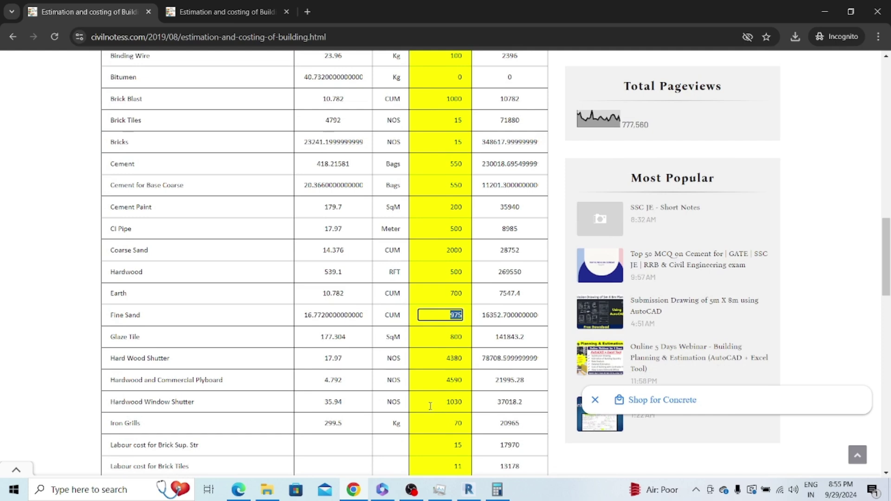
{"action": "type", "text": "15"}
{"action": "key", "text": "BackSpace"}
{"action": "key", "text": "BackSpace"}
{"action": "type", "text": "3000"}
{"action": "key", "text": "Tab"}
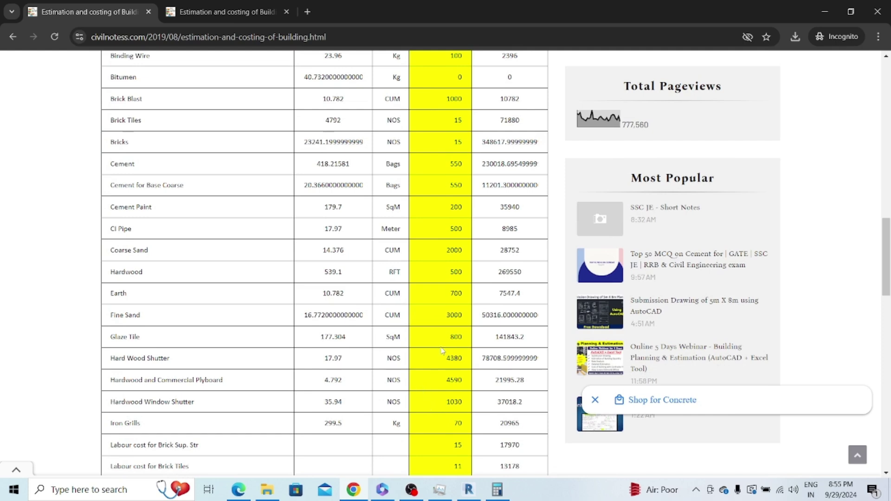
{"action": "type", "text": "3"}
{"action": "type", "text": "1000"}
{"action": "key", "text": "Tab"}
Set Hard Wood Shutter to 5000, Hardwood Window Shutter to 2000 and Iron Grills to 100.
{"action": "type", "text": "5000"}
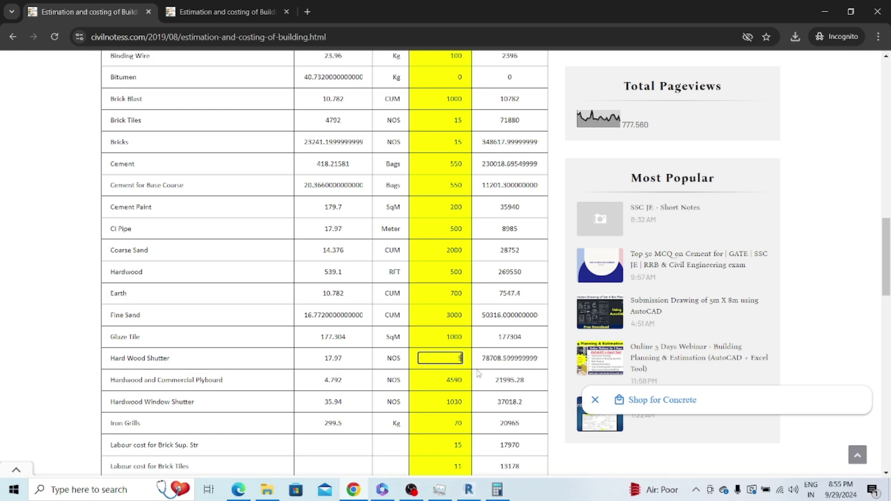
{"action": "left_click", "coordinate": [434, 383]}
{"action": "left_click_drag", "start_coordinate": [434, 383], "coordinate": [479, 379]}
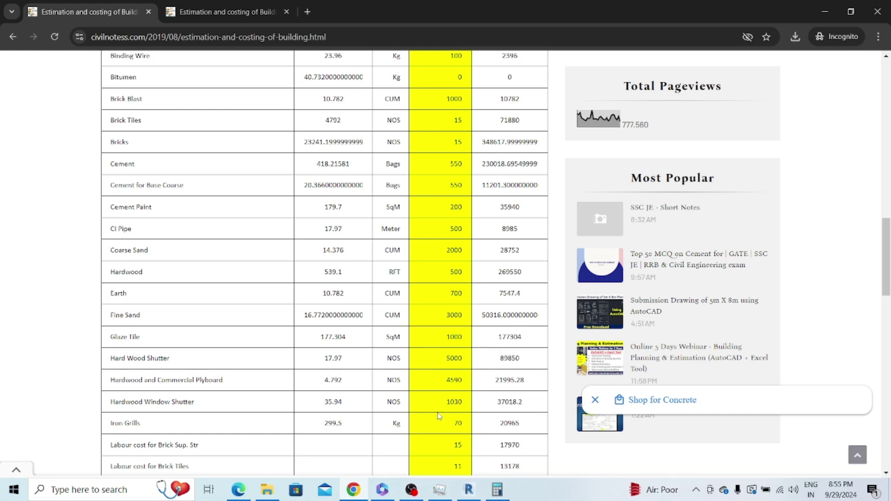
{"action": "left_click_drag", "start_coordinate": [436, 403], "coordinate": [505, 407]}
{"action": "type", "text": "2000"}
{"action": "double_click", "coordinate": [451, 423]}
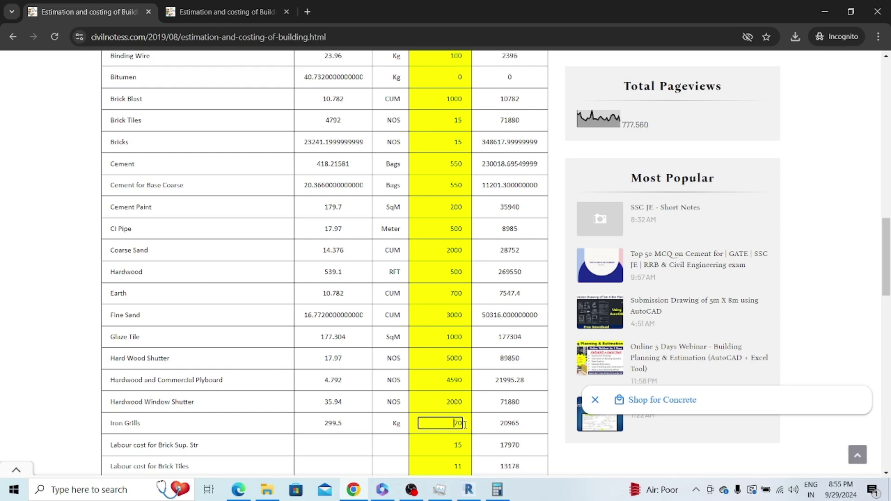
{"action": "type", "text": "100"}
{"action": "left_click", "coordinate": [438, 445]}
Set the MS Steel rate to 100 and the Sand rate to 3000.
{"action": "scroll", "coordinate": [438, 444], "scroll_direction": "down", "scroll_amount": 3}
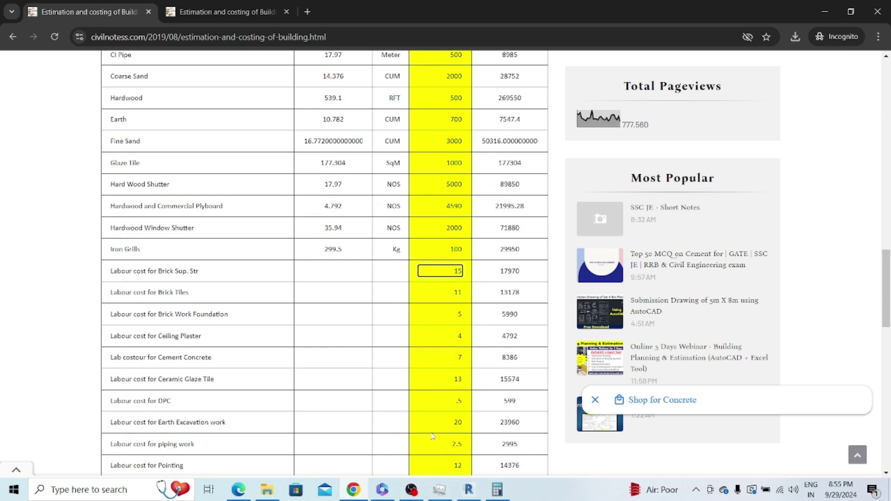
{"action": "scroll", "coordinate": [435, 392], "scroll_direction": "down", "scroll_amount": 3}
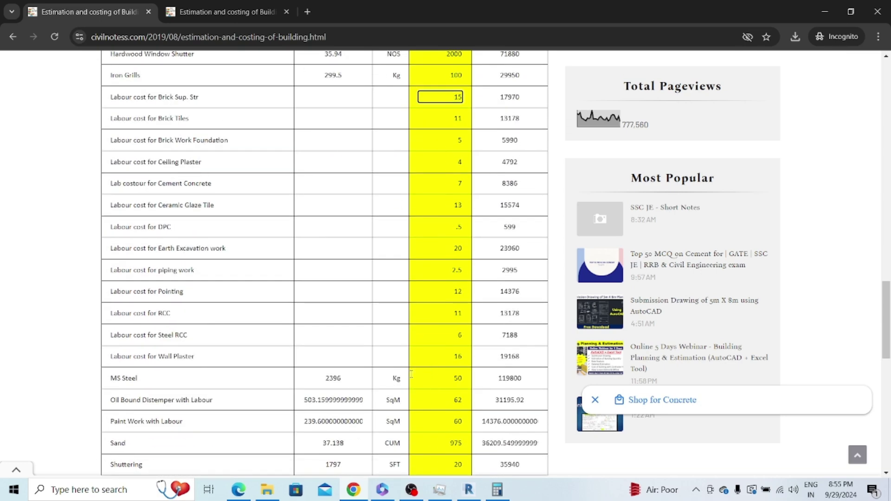
{"action": "left_click", "coordinate": [447, 384]}
{"action": "type", "text": "100"}
{"action": "key", "text": "Return"}
{"action": "double_click", "coordinate": [438, 400]}
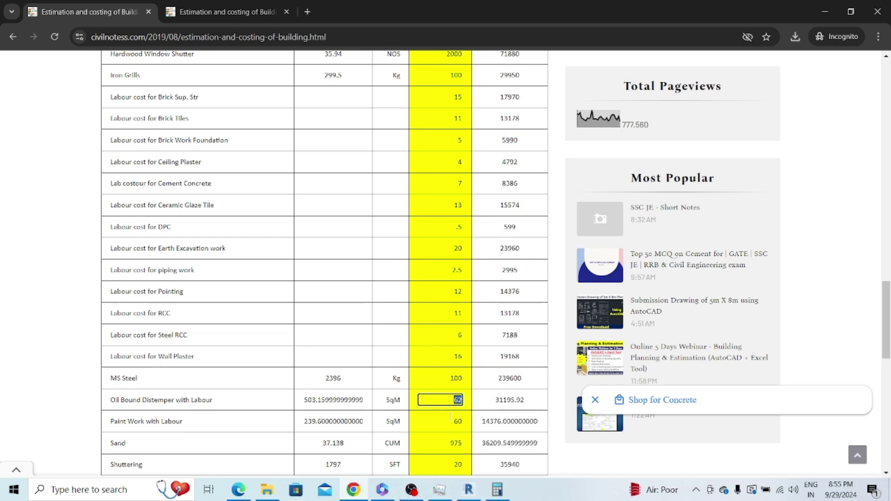
{"action": "left_click", "coordinate": [434, 438]}
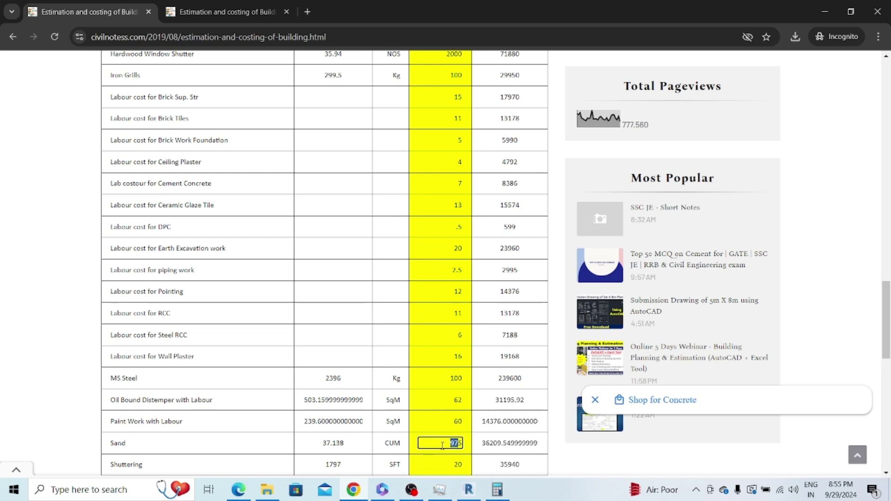
{"action": "type", "text": "3000"}
{"action": "left_click", "coordinate": [454, 415]}
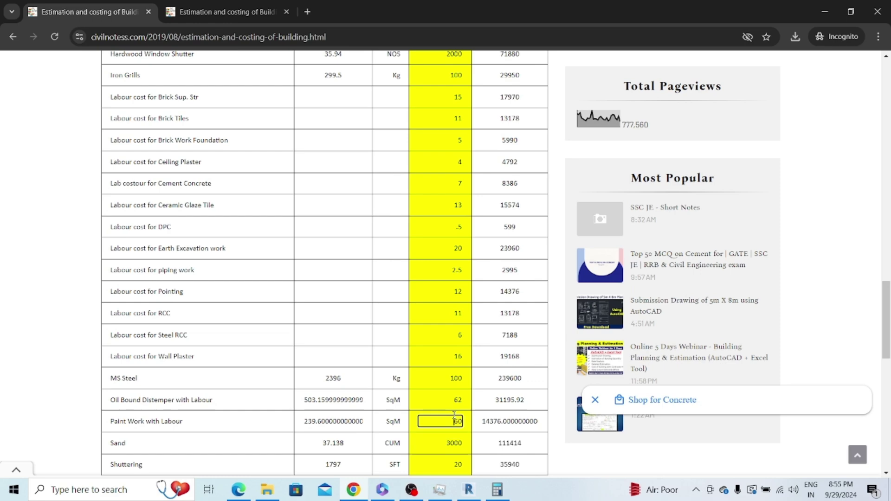
Set the Shuttering rate to 50 and check the White Cement and Stone Blast rates.
{"action": "scroll", "coordinate": [451, 394], "scroll_direction": "down", "scroll_amount": 3}
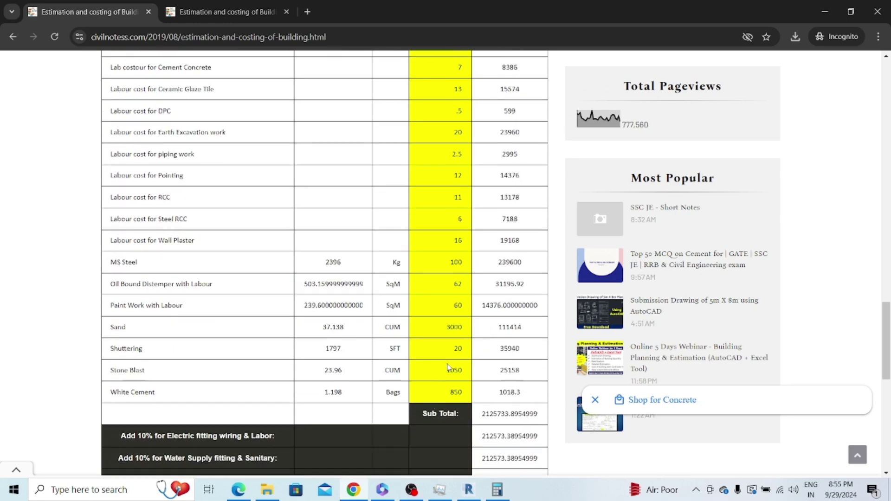
{"action": "left_click", "coordinate": [446, 349]}
{"action": "type", "text": "50"}
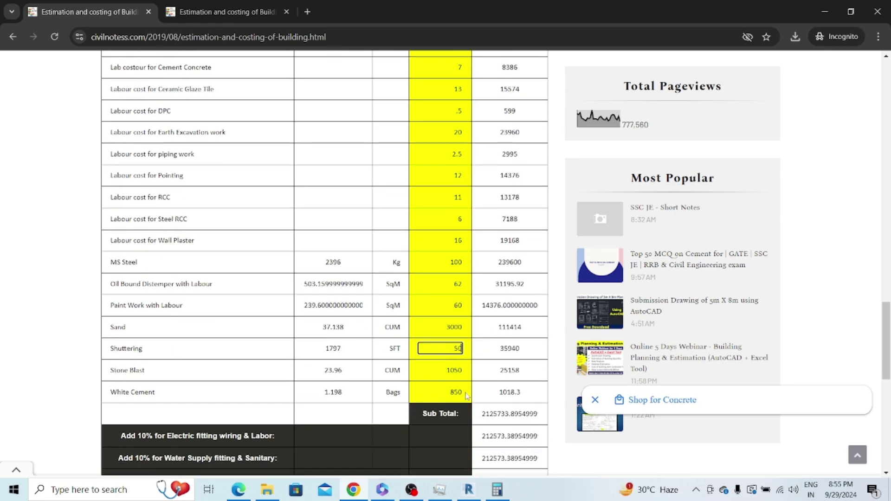
{"action": "key", "text": "Return"}
{"action": "left_click", "coordinate": [448, 392]}
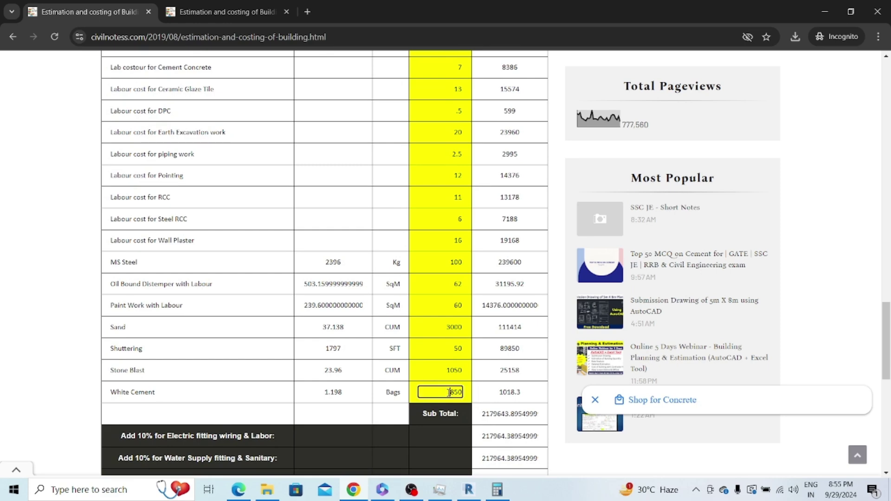
{"action": "left_click", "coordinate": [447, 370]}
{"action": "scroll", "coordinate": [449, 366], "scroll_direction": "down", "scroll_amount": 4}
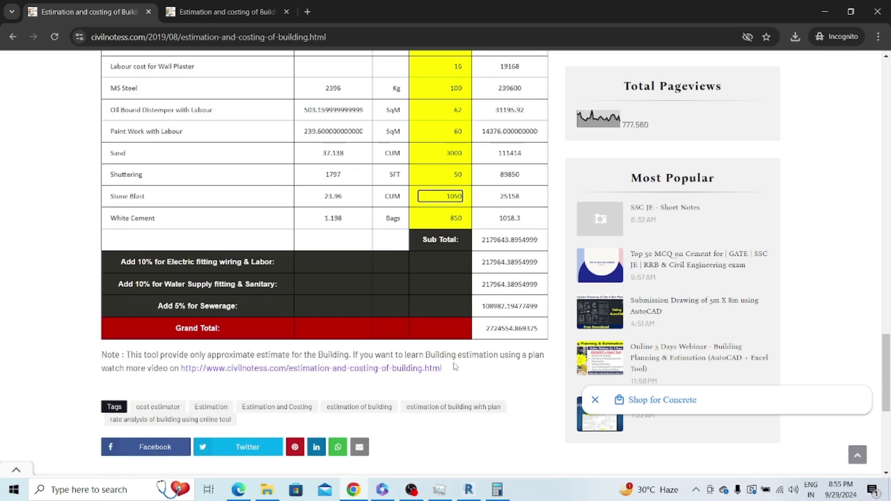
Check the Sub Total and Rs. 2724554.87 Grand Total, then return to the Revit ground floor plan.
{"action": "scroll", "coordinate": [452, 353], "scroll_direction": "up", "scroll_amount": 4}
{"action": "scroll", "coordinate": [452, 349], "scroll_direction": "up", "scroll_amount": 14}
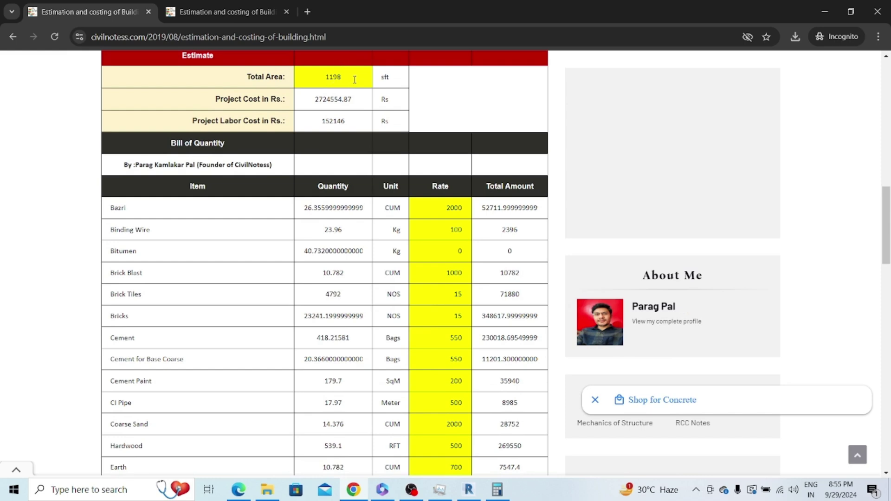
{"action": "scroll", "coordinate": [516, 358], "scroll_direction": "down", "scroll_amount": 14}
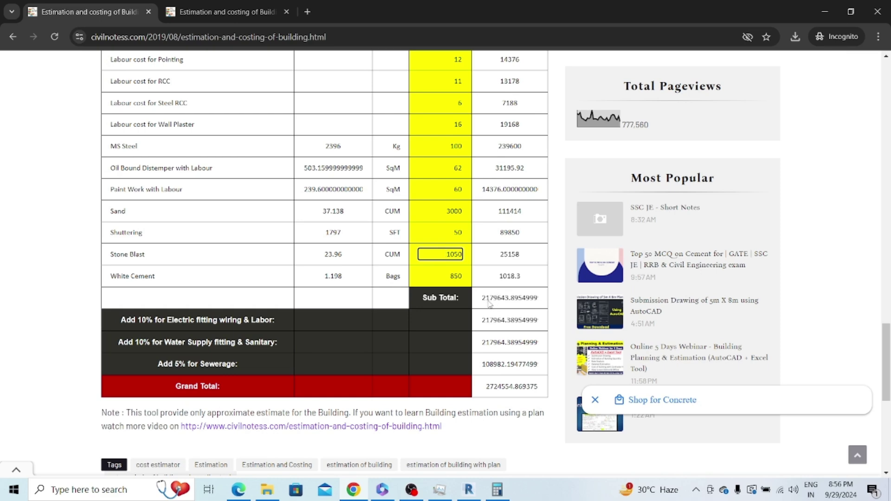
{"action": "scroll", "coordinate": [490, 306], "scroll_direction": "up", "scroll_amount": 15}
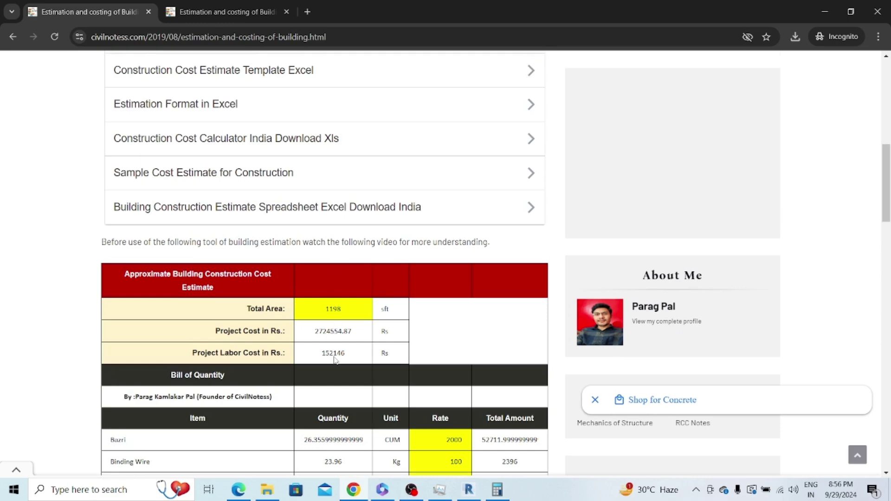
{"action": "scroll", "coordinate": [336, 360], "scroll_direction": "down", "scroll_amount": 12}
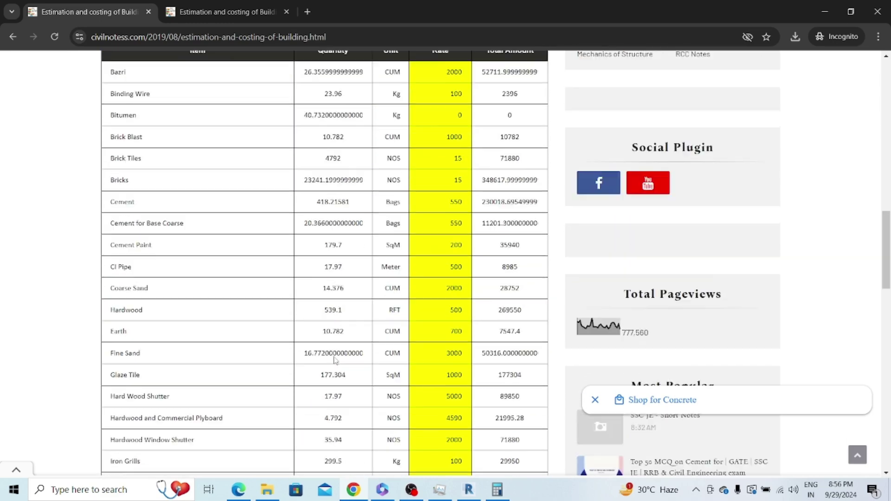
{"action": "scroll", "coordinate": [350, 359], "scroll_direction": "down", "scroll_amount": 1}
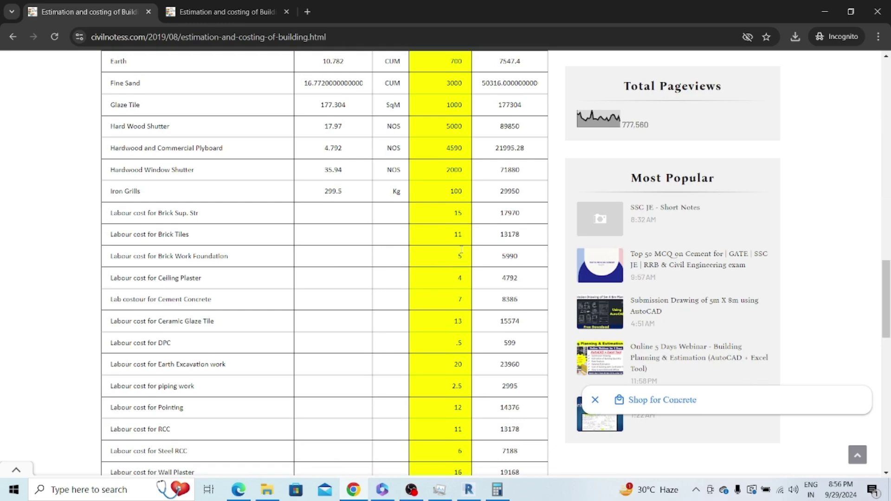
{"action": "scroll", "coordinate": [467, 251], "scroll_direction": "down", "scroll_amount": 5}
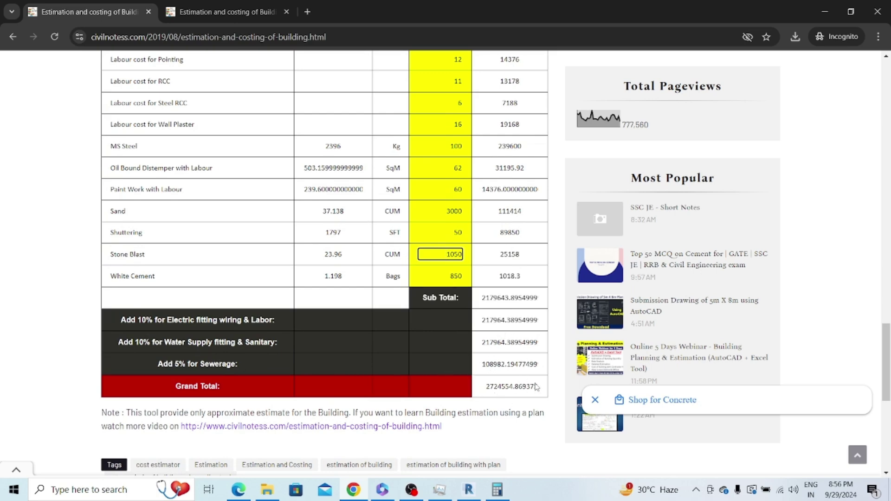
{"action": "scroll", "coordinate": [462, 395], "scroll_direction": "up", "scroll_amount": 20}
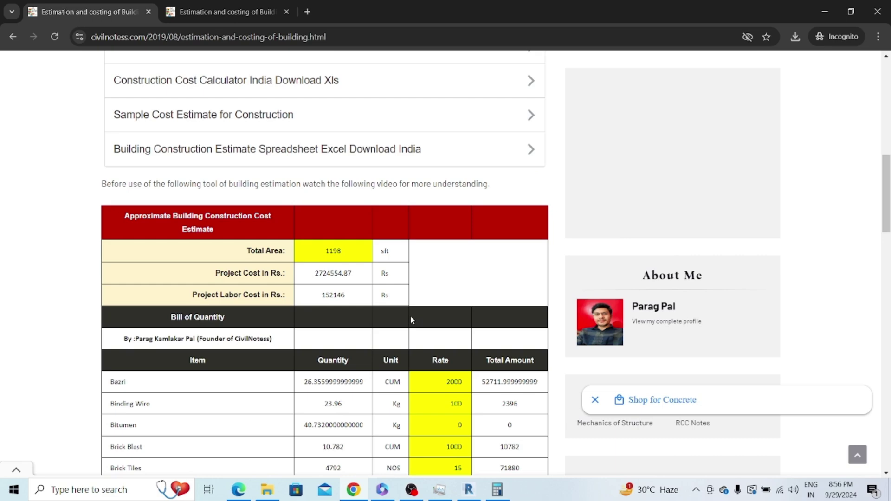
{"action": "left_click", "coordinate": [468, 489]}
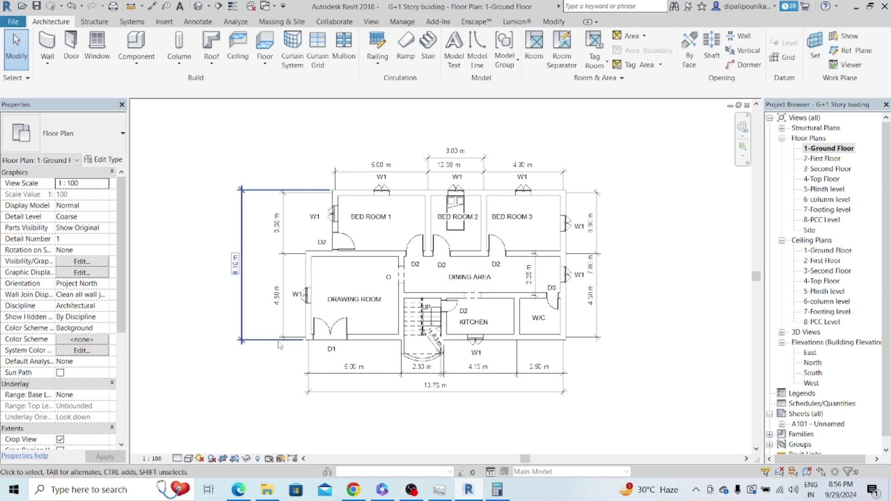
Leave Revit's ground floor plan for the 'Estimation of Building Tool' Excel tab in Edge.
{"action": "scroll", "coordinate": [310, 338], "scroll_direction": "up", "scroll_amount": 2}
{"action": "scroll", "coordinate": [310, 338], "scroll_direction": "up", "scroll_amount": 2}
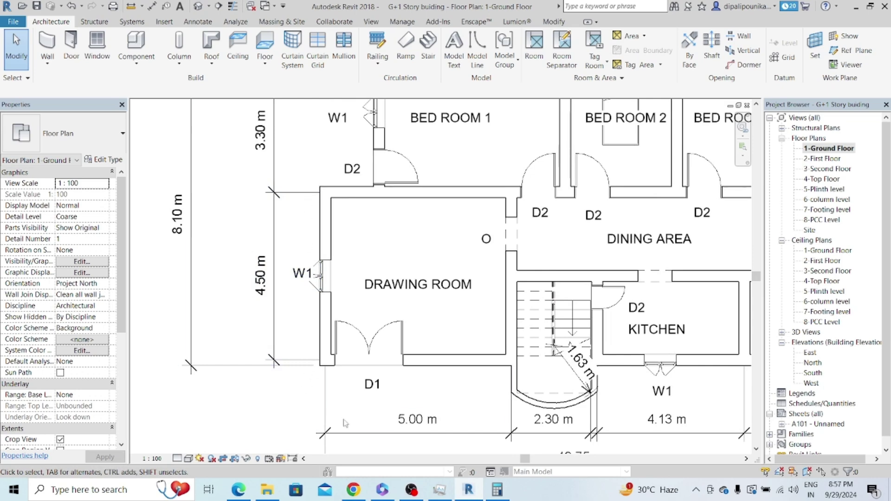
{"action": "left_click", "coordinate": [230, 488]}
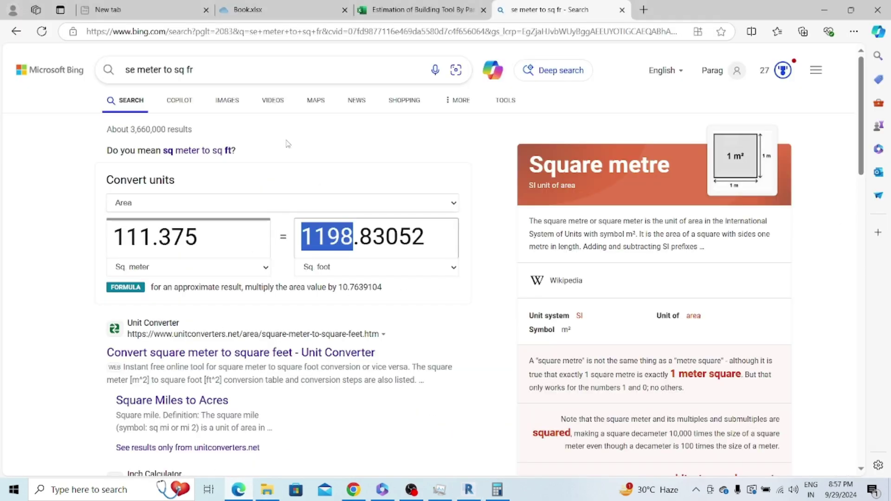
{"action": "left_click", "coordinate": [443, 10]}
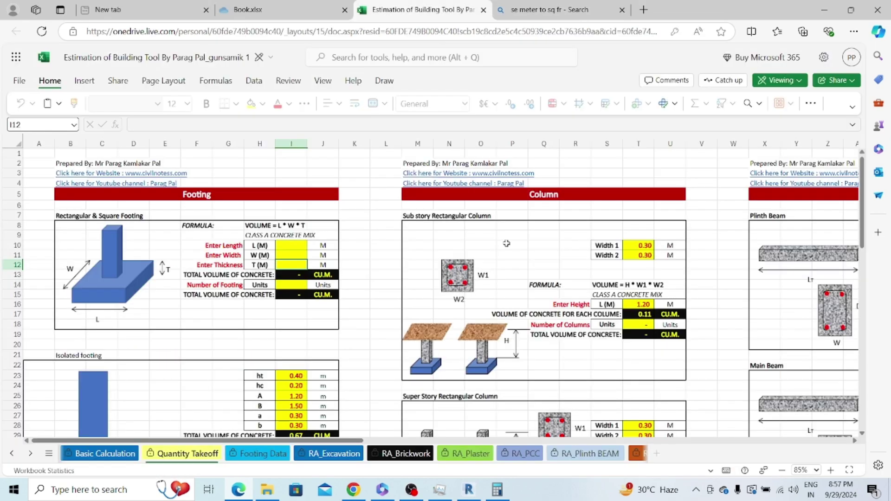
Look through the RA_Plinth BEAM, RA_PCC and RA_Plaster sheets, then return to Revit's ground floor plan.
{"action": "left_click", "coordinate": [589, 453]}
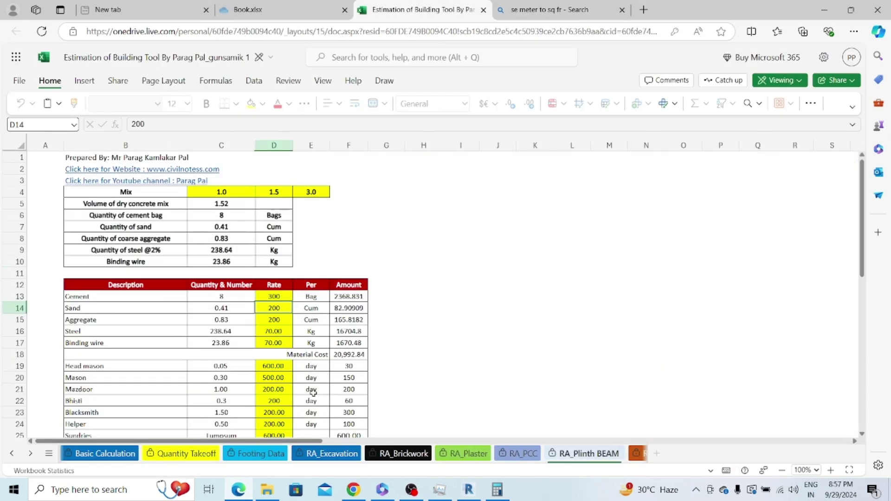
{"action": "left_click", "coordinate": [514, 454]}
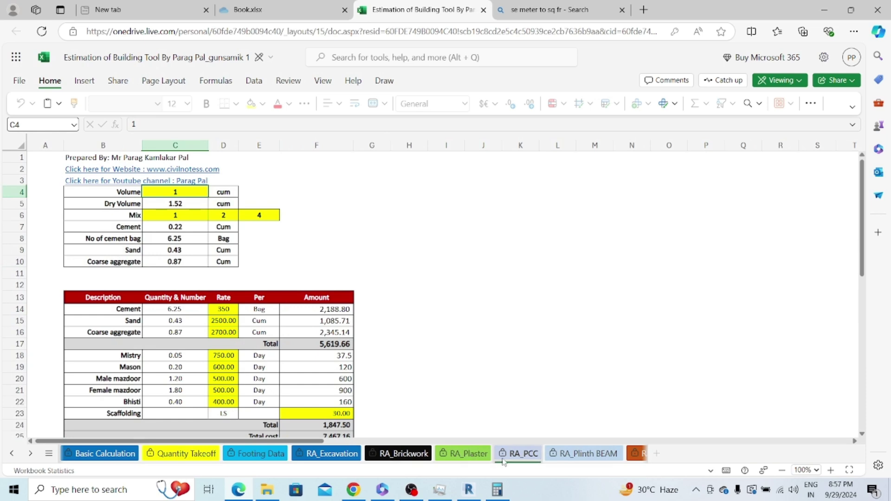
{"action": "left_click", "coordinate": [469, 454]}
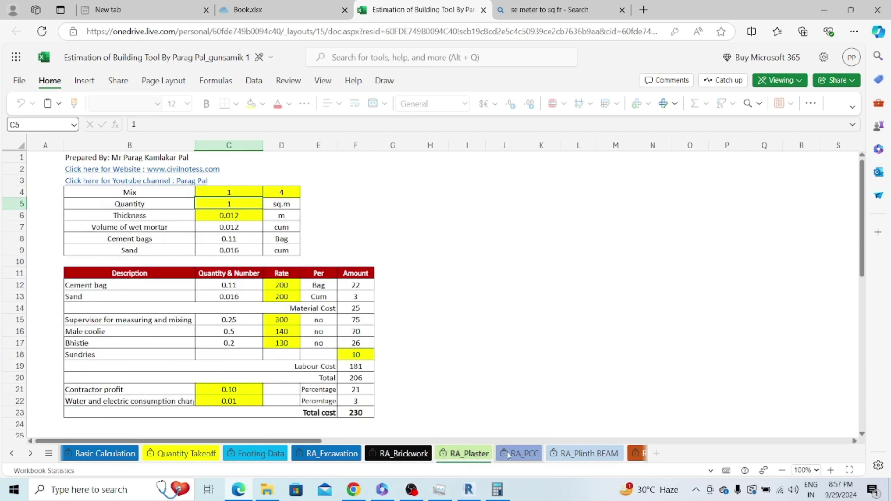
{"action": "left_click", "coordinate": [469, 489]}
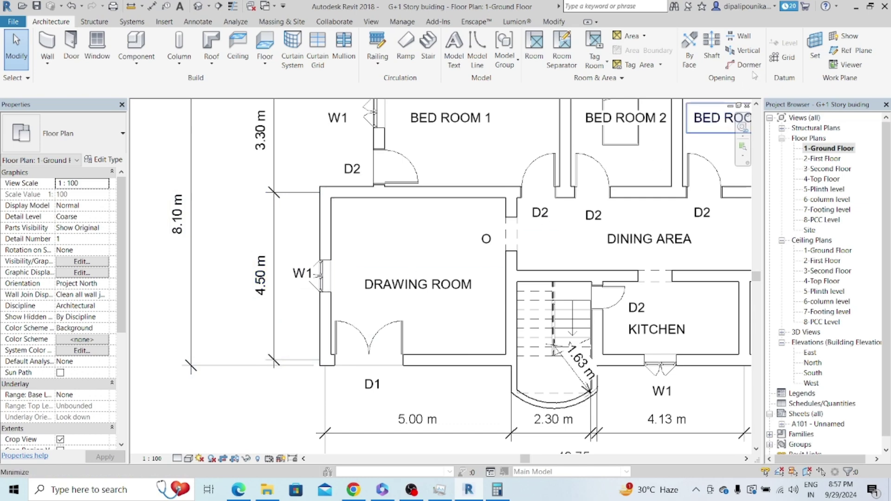
In Calculator, clear 111.375 and compute 4.50*3*0.012 = 0.162, selecting the result.
{"action": "left_click", "coordinate": [856, 8]}
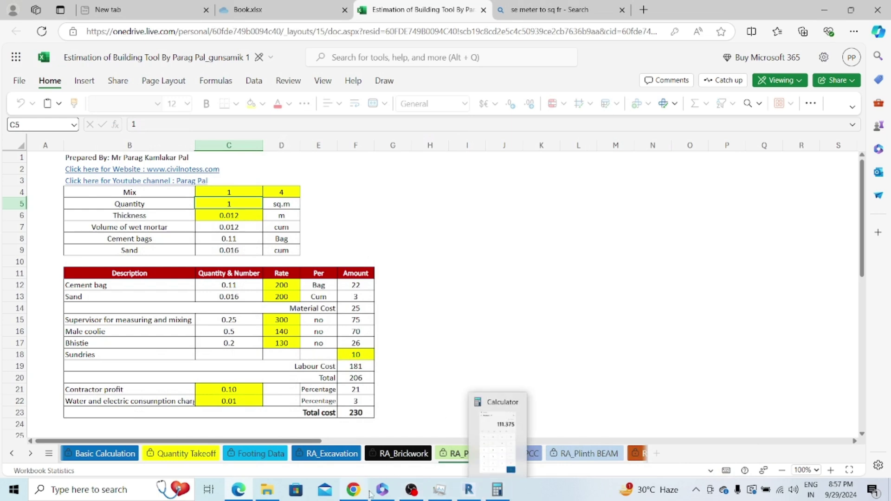
{"action": "left_click", "coordinate": [497, 490]}
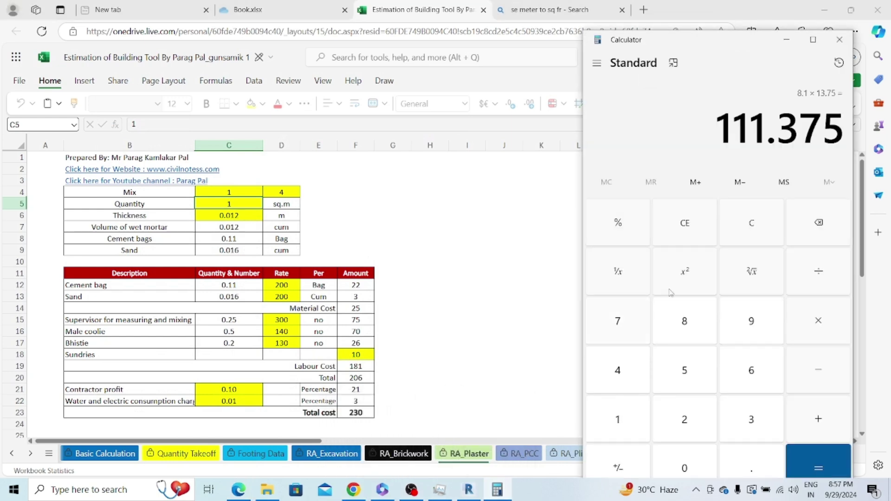
{"action": "left_click", "coordinate": [694, 235]}
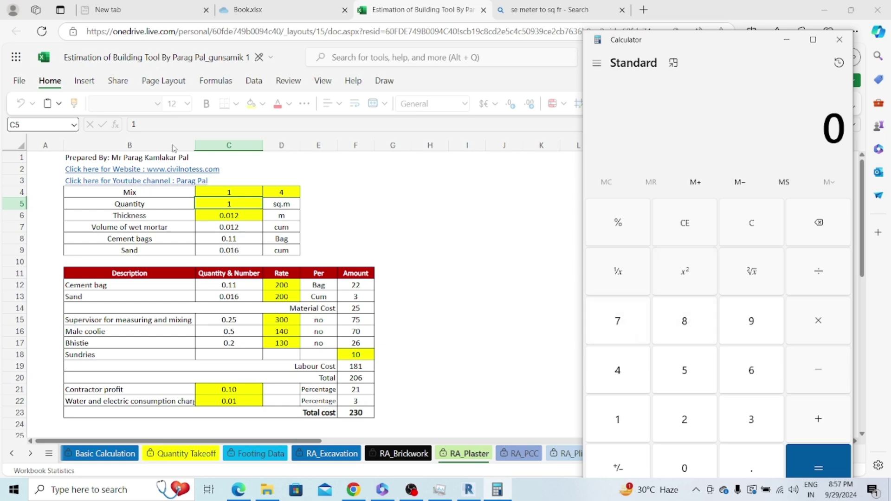
{"action": "mouse_move", "coordinate": [478, 496]}
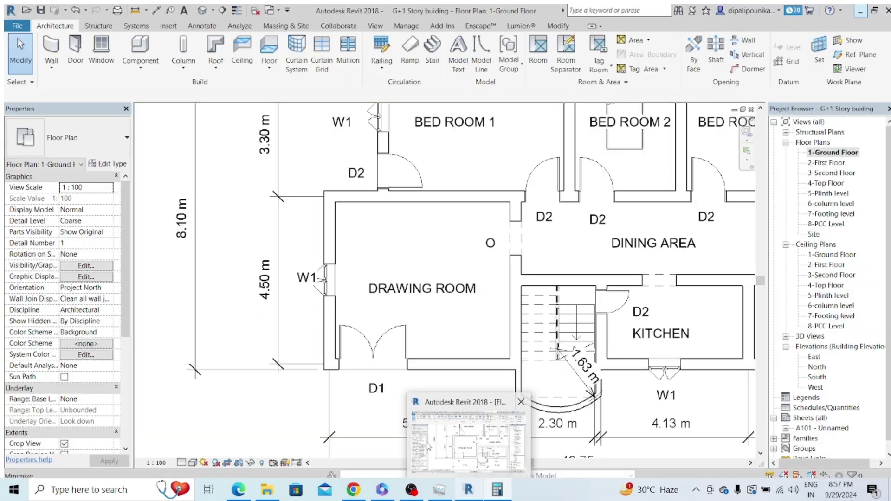
{"action": "type", "text": "4"}
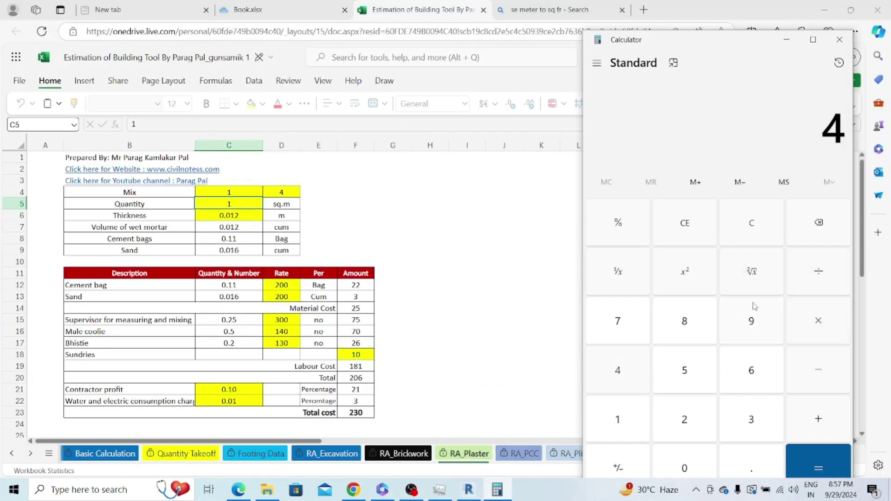
{"action": "type", "text": ".50*"}
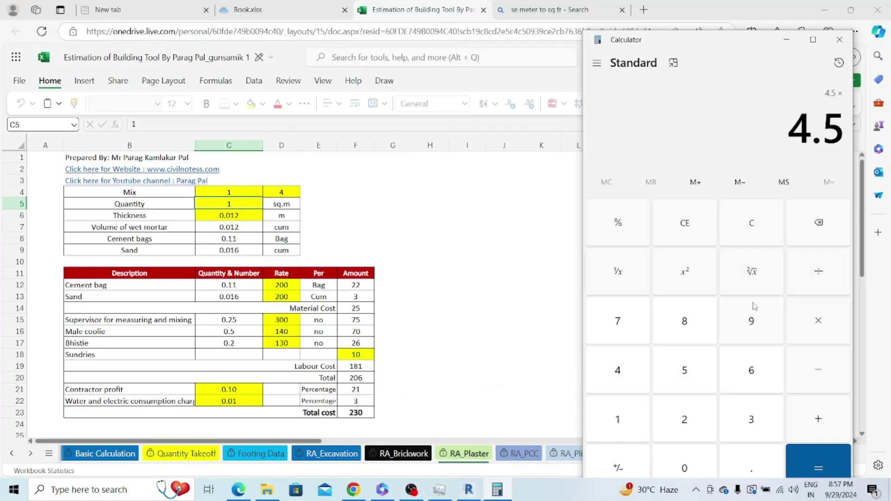
{"action": "type", "text": "3"}
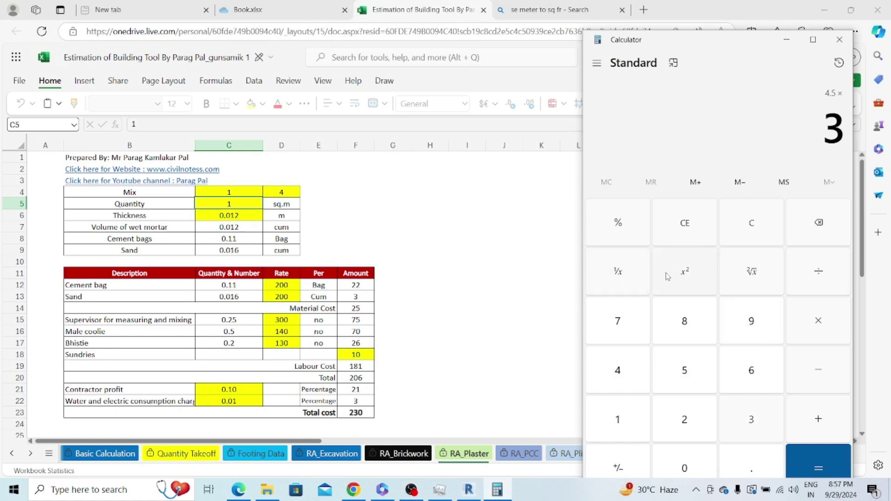
{"action": "type", "text": "*"}
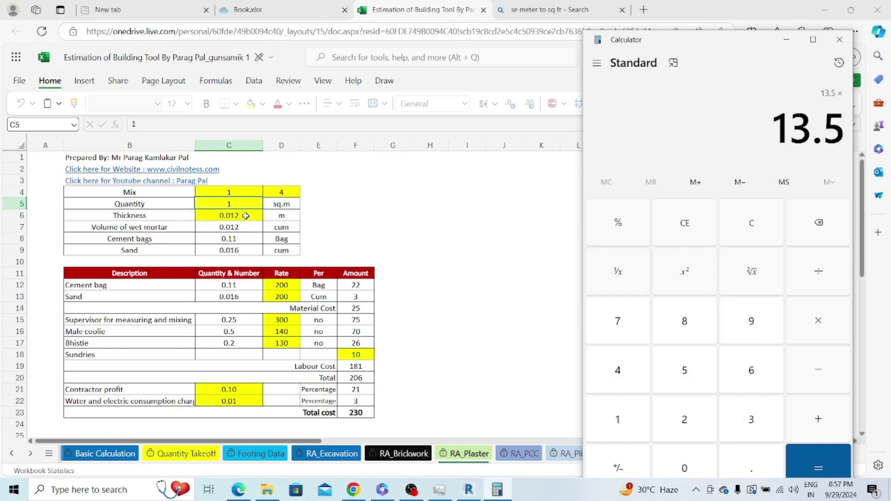
{"action": "type", "text": "0.012"}
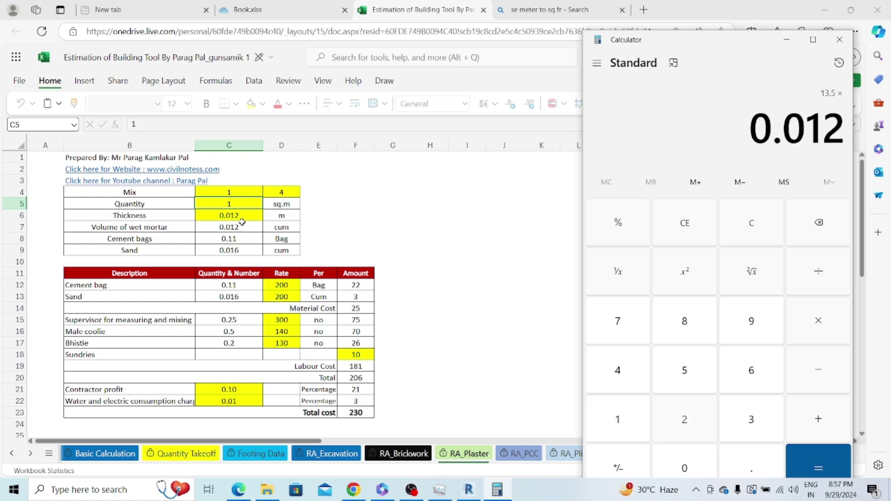
{"action": "key", "text": "Return"}
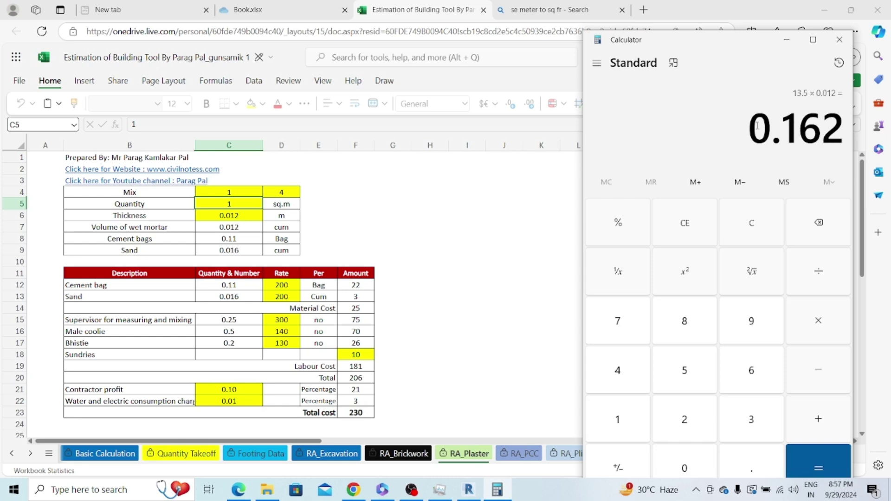
{"action": "left_click_drag", "start_coordinate": [759, 125], "coordinate": [844, 126]}
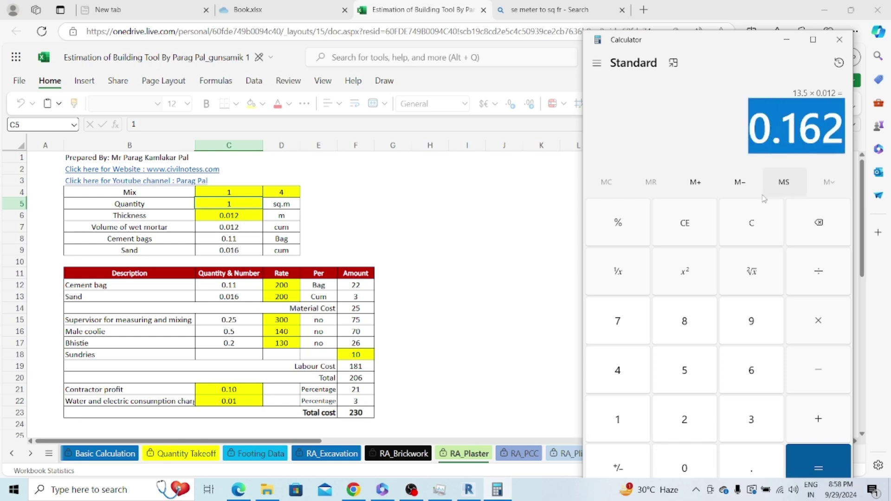
{"action": "left_click", "coordinate": [730, 154]}
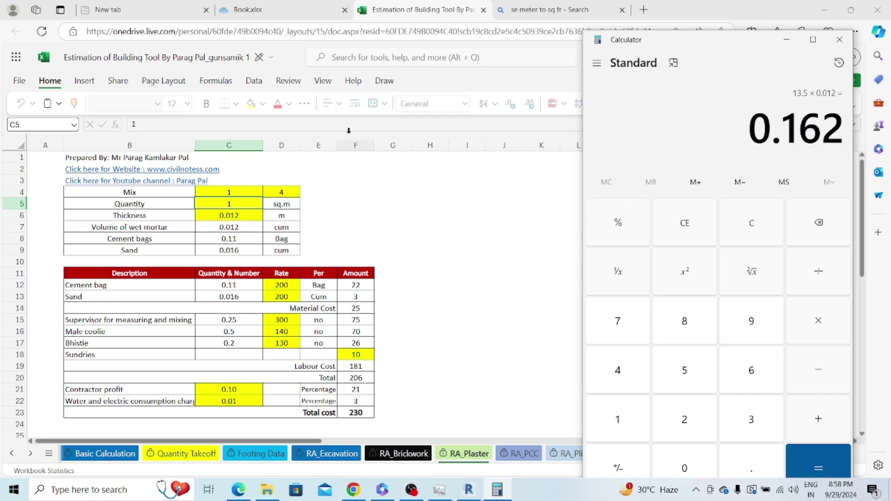
Open the Book workbook from the recent files on the Excel start page.
{"action": "left_click", "coordinate": [537, 9]}
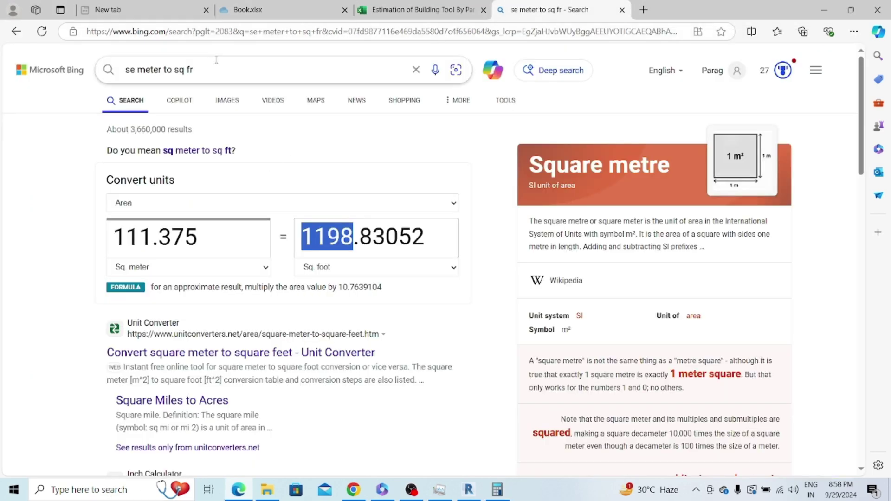
{"action": "left_click_drag", "start_coordinate": [222, 69], "coordinate": [9, 65]}
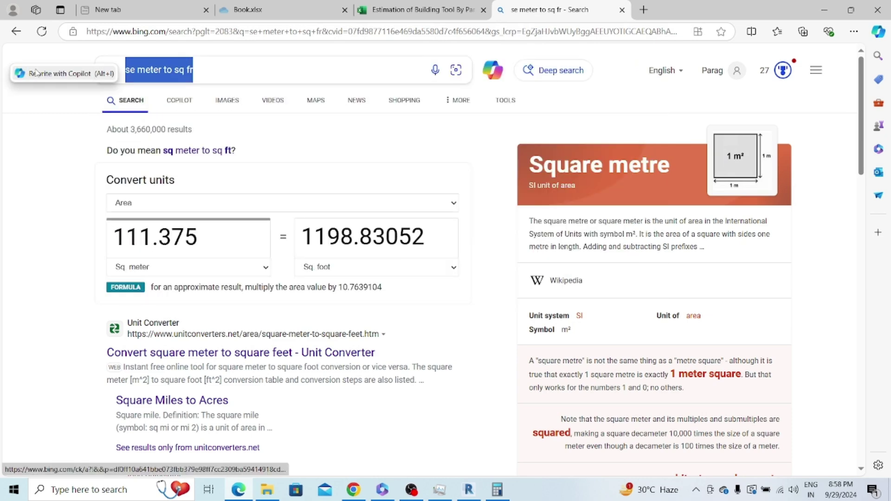
{"action": "type", "text": "c"}
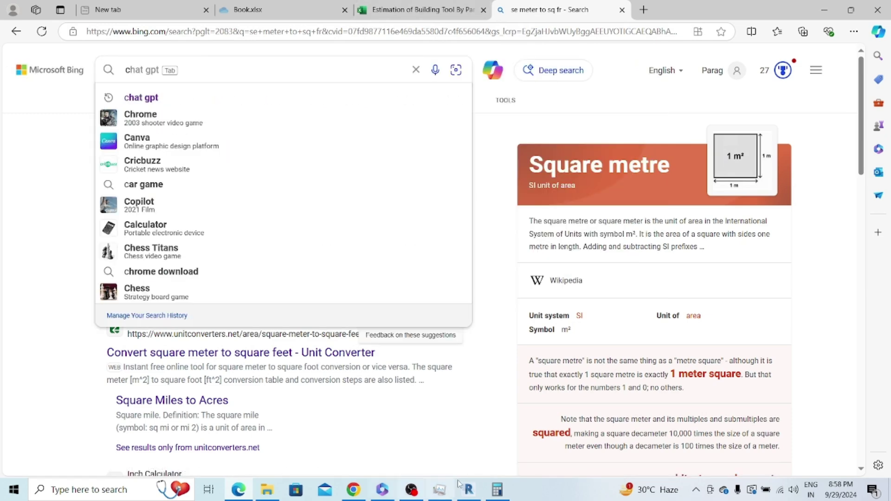
{"action": "left_click", "coordinate": [382, 489]}
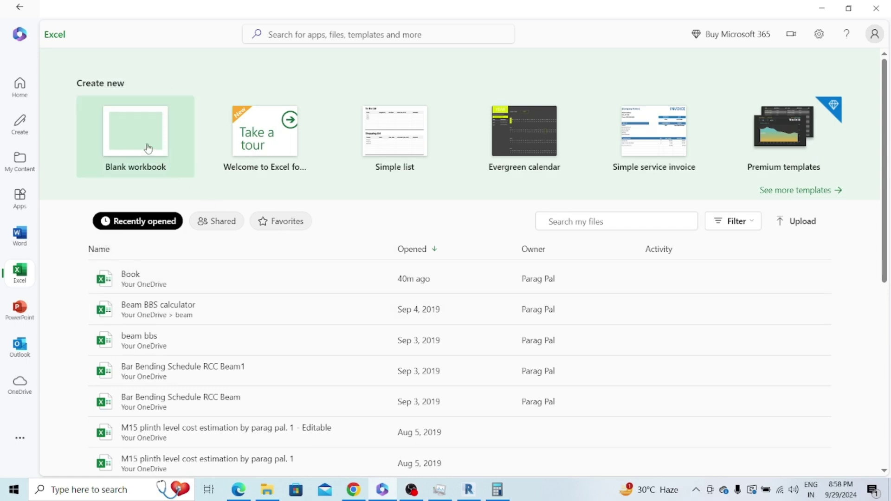
{"action": "left_click", "coordinate": [148, 148]}
{"action": "left_click", "coordinate": [757, 10]}
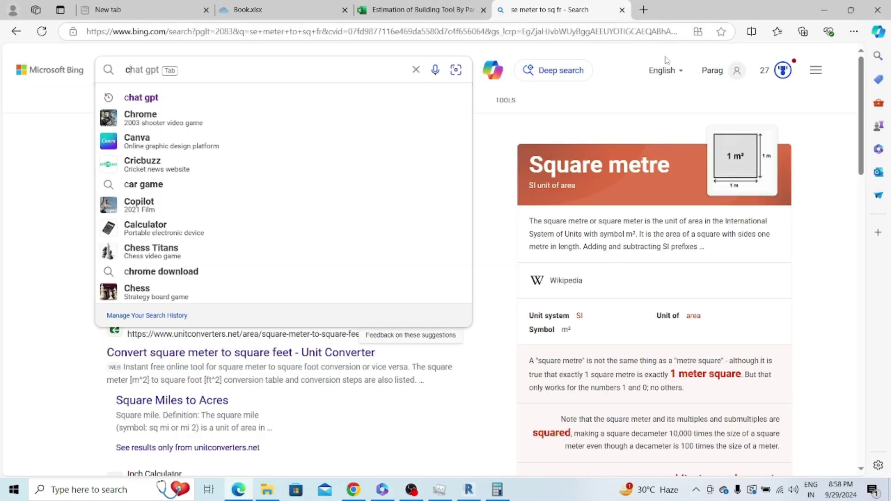
{"action": "left_click", "coordinate": [824, 9]}
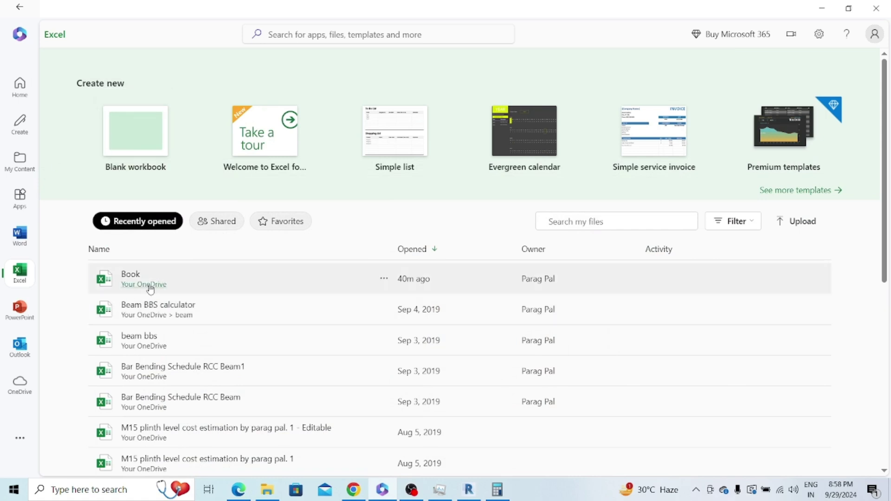
{"action": "left_click", "coordinate": [149, 287]}
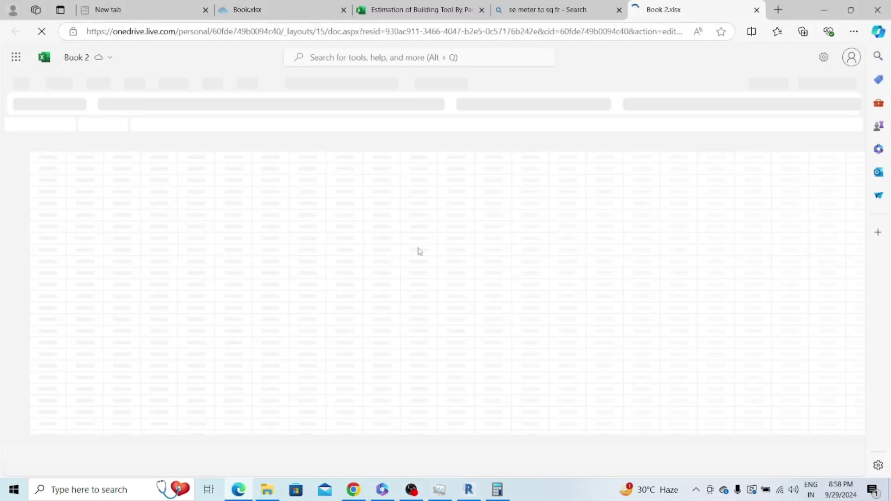
Enter =4.12*3*0.012 in cell I8, giving 0.14832, then return to the estimation workbook.
{"action": "left_click", "coordinate": [350, 242]}
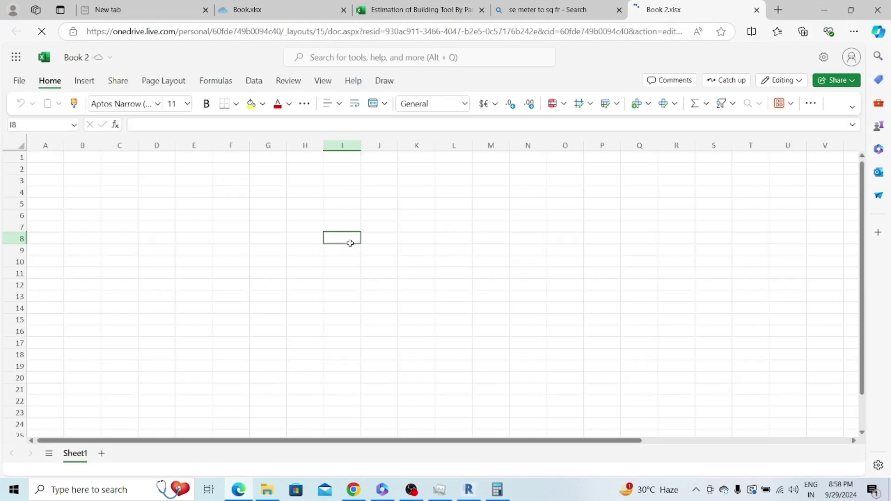
{"action": "type", "text": "4.12"}
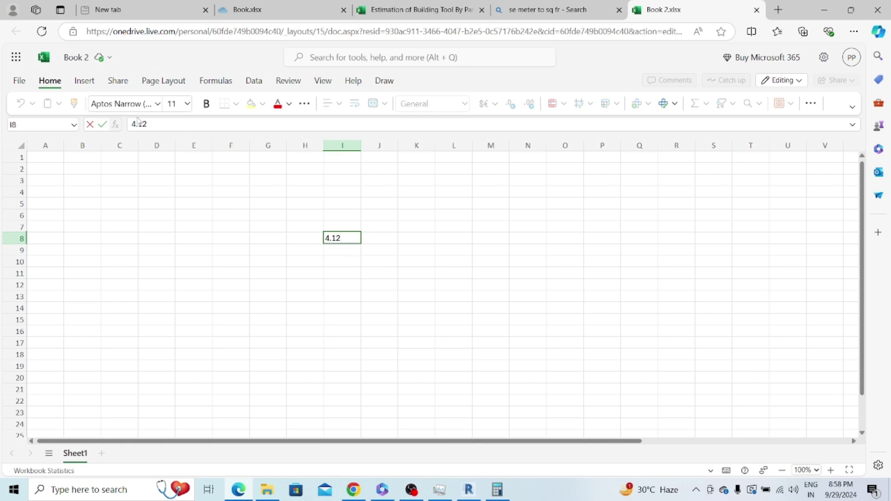
{"action": "left_click", "coordinate": [138, 121]}
{"action": "type", "text": "="}
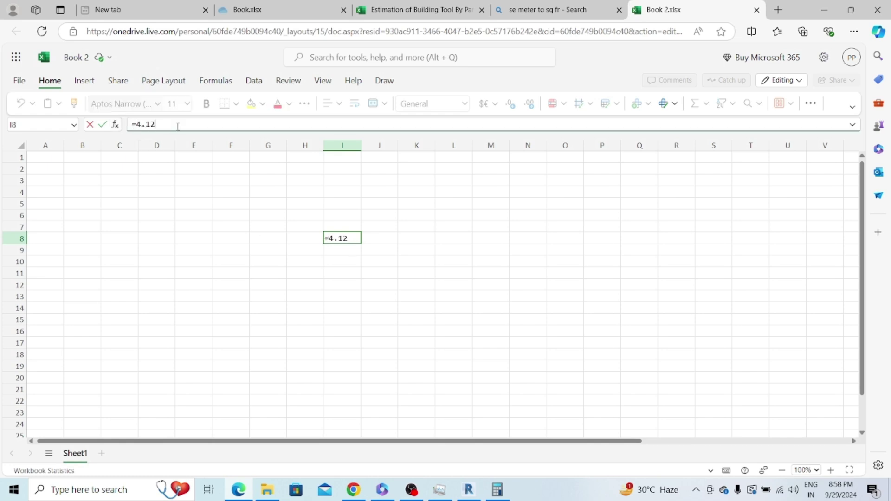
{"action": "type", "text": "3*0.012"}
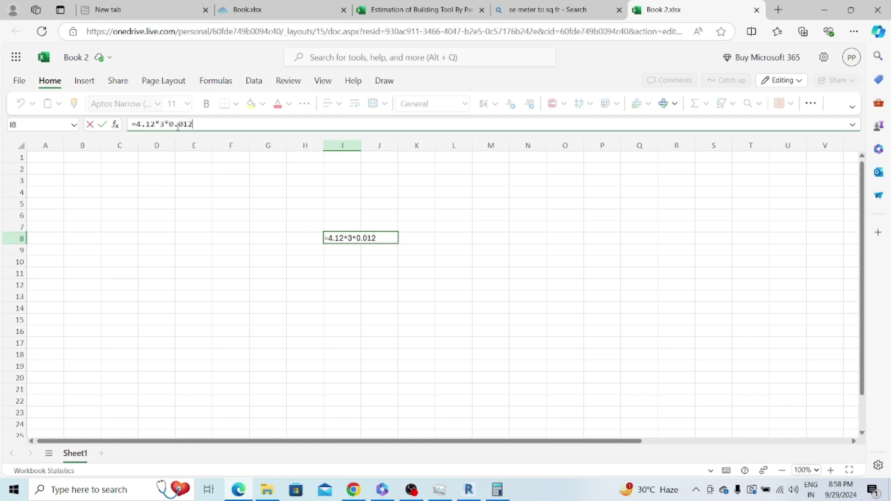
{"action": "key", "text": "Return"}
{"action": "left_click", "coordinate": [245, 228]}
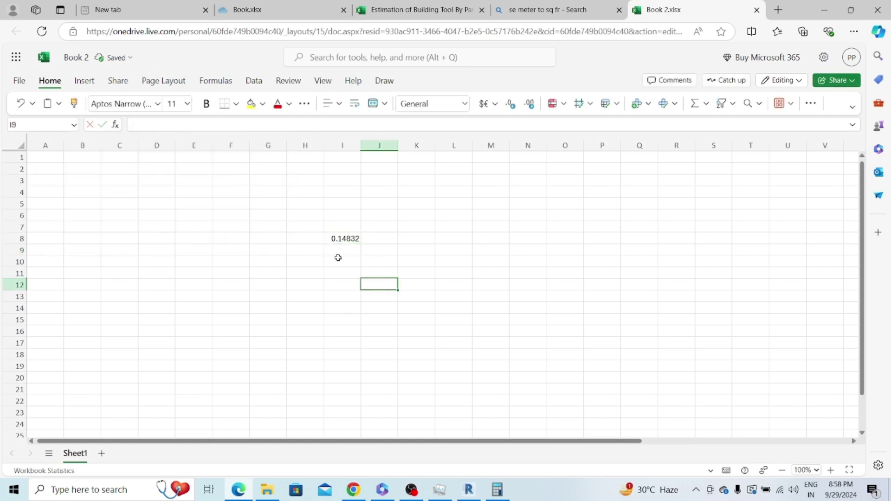
{"action": "left_click", "coordinate": [338, 242]}
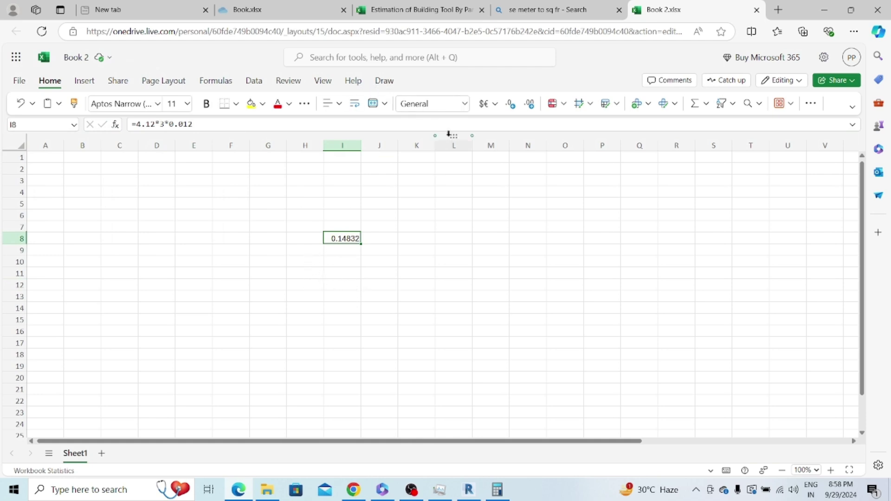
{"action": "left_click", "coordinate": [443, 7]}
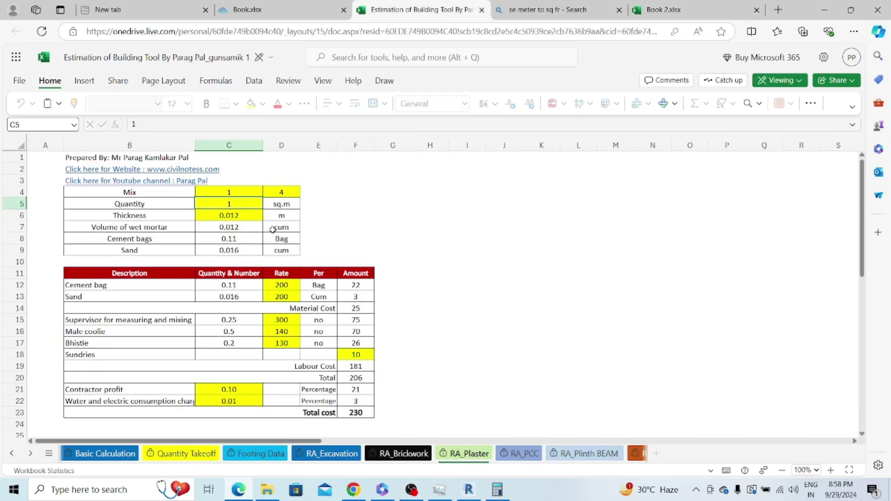
Cancel the Edit Workbook conversion and check RA_Plaster's quantity in C5 and thickness in C6.
{"action": "left_click", "coordinate": [645, 7]}
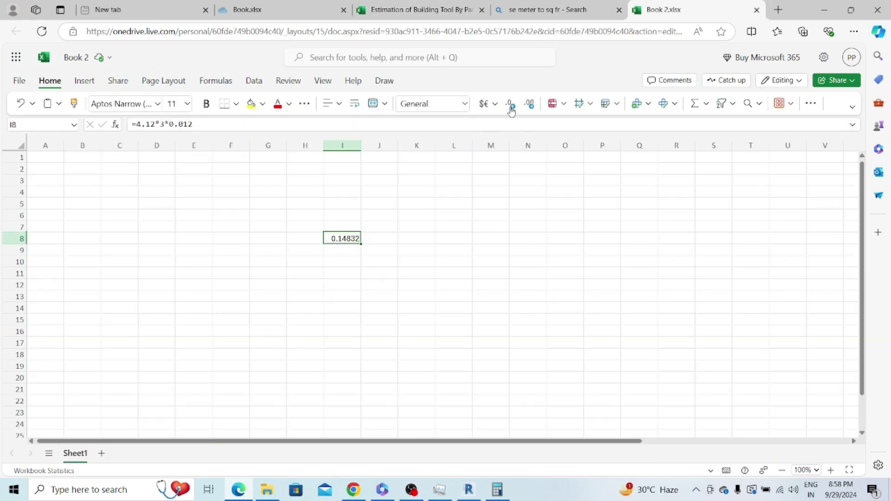
{"action": "left_click", "coordinate": [468, 8]}
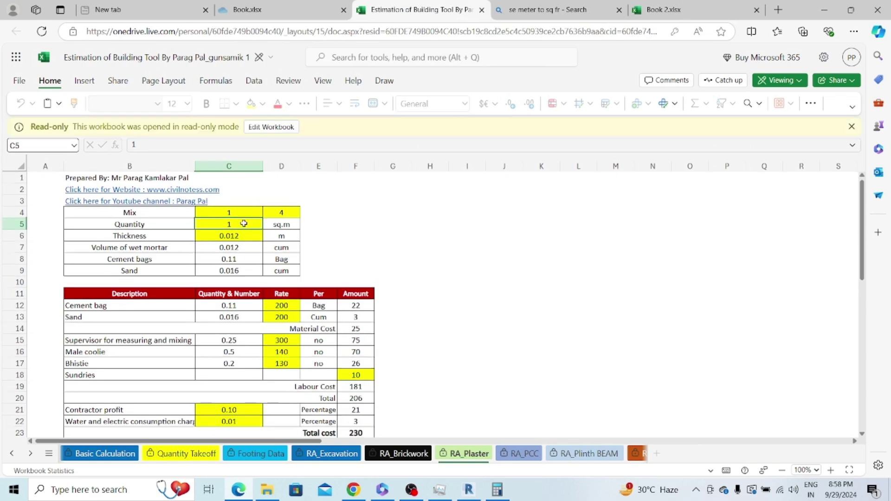
{"action": "left_click", "coordinate": [271, 126]}
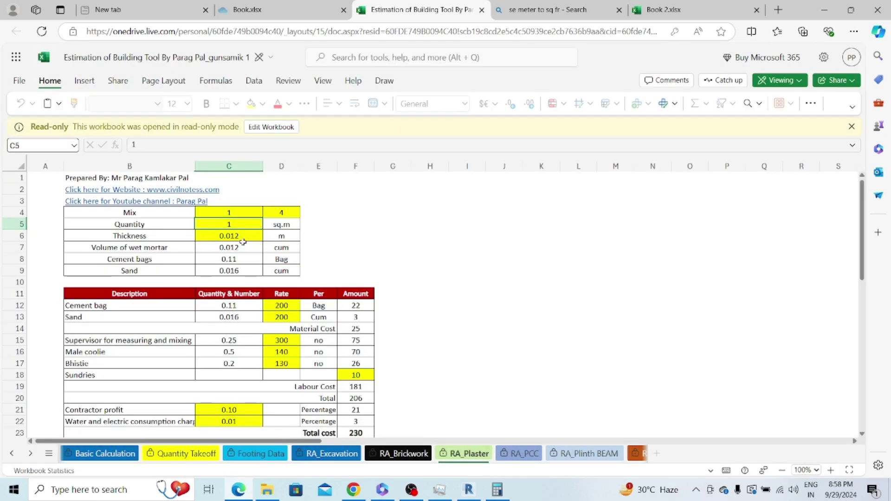
{"action": "left_click", "coordinate": [573, 298]}
{"action": "left_click", "coordinate": [253, 236]}
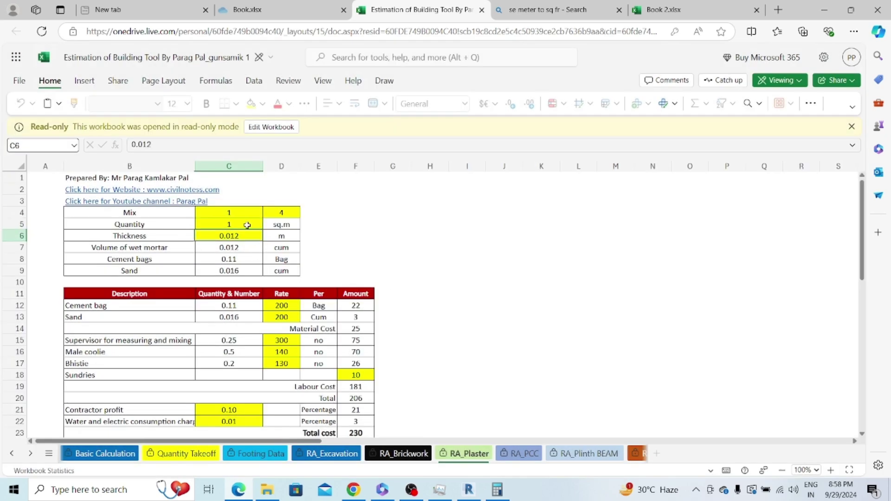
{"action": "left_click", "coordinate": [247, 224]}
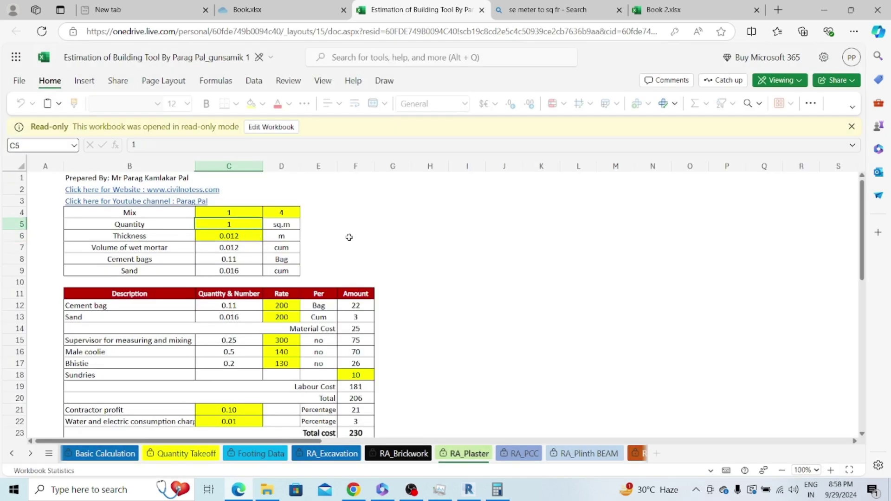
{"action": "scroll", "coordinate": [320, 248], "scroll_direction": "down", "scroll_amount": 3}
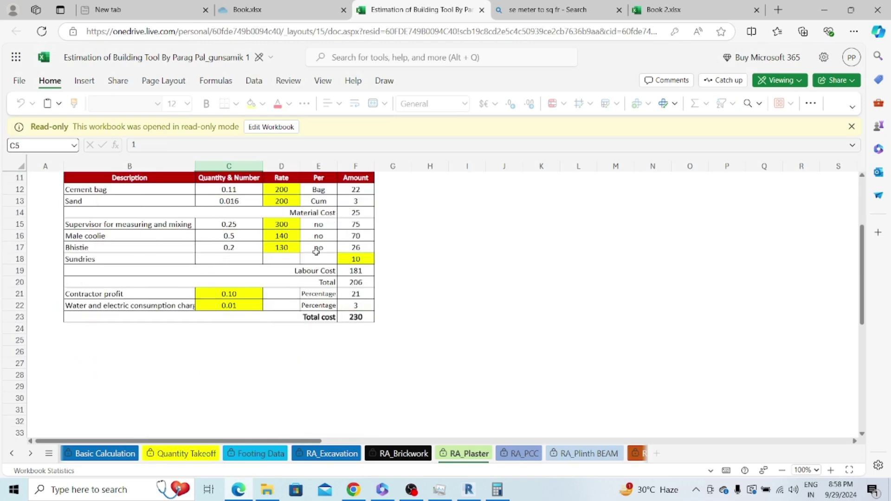
{"action": "scroll", "coordinate": [260, 265], "scroll_direction": "up", "scroll_amount": 3}
{"action": "left_click", "coordinate": [241, 234]}
{"action": "left_click", "coordinate": [244, 223]}
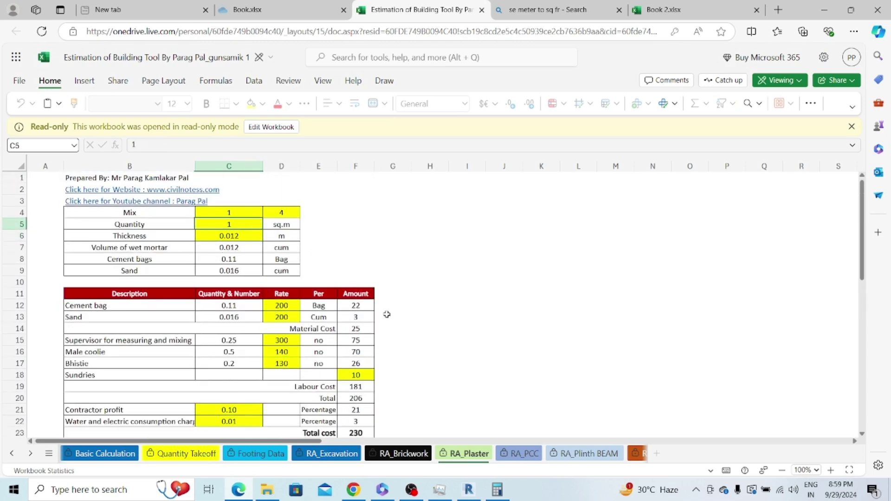
{"action": "scroll", "coordinate": [390, 318], "scroll_direction": "down", "scroll_amount": 3}
Review the RA_PCC sheet totalling 9,296.61, choosing Continue in Browser over desktop Excel.
{"action": "left_click", "coordinate": [520, 453]}
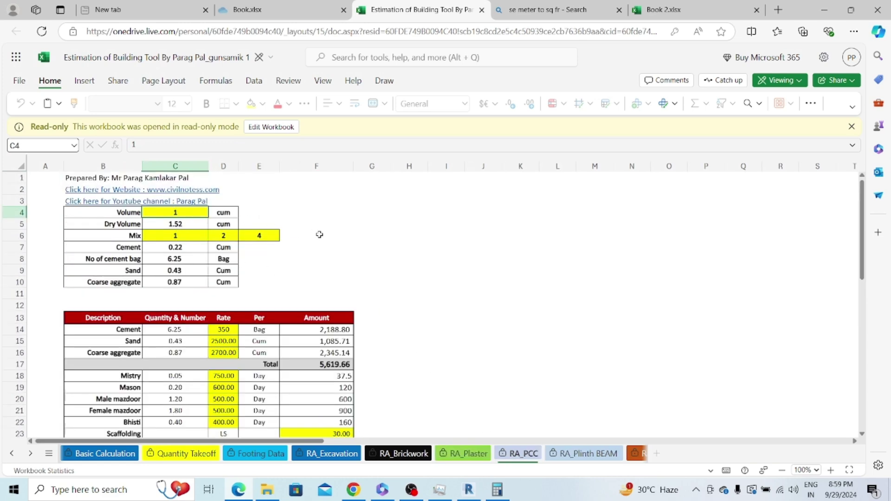
{"action": "scroll", "coordinate": [319, 293], "scroll_direction": "down", "scroll_amount": 1}
{"action": "scroll", "coordinate": [311, 268], "scroll_direction": "up", "scroll_amount": 1}
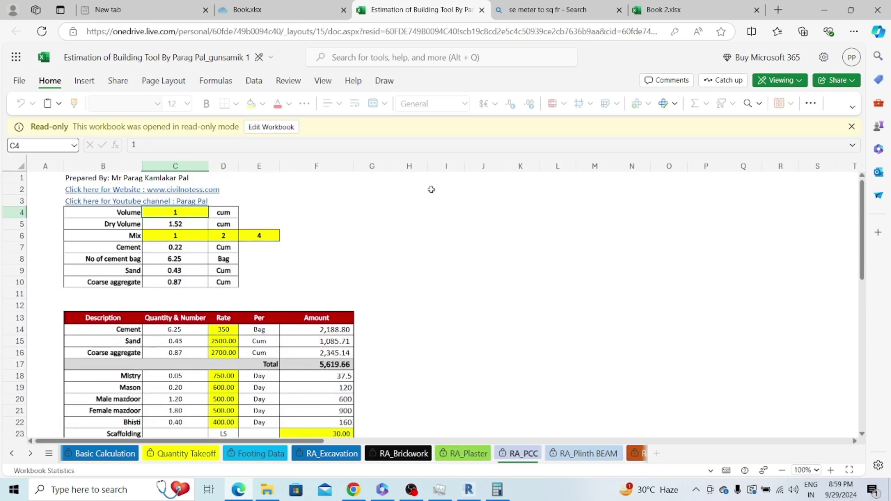
{"action": "left_click", "coordinate": [796, 84]}
{"action": "left_click", "coordinate": [743, 160]}
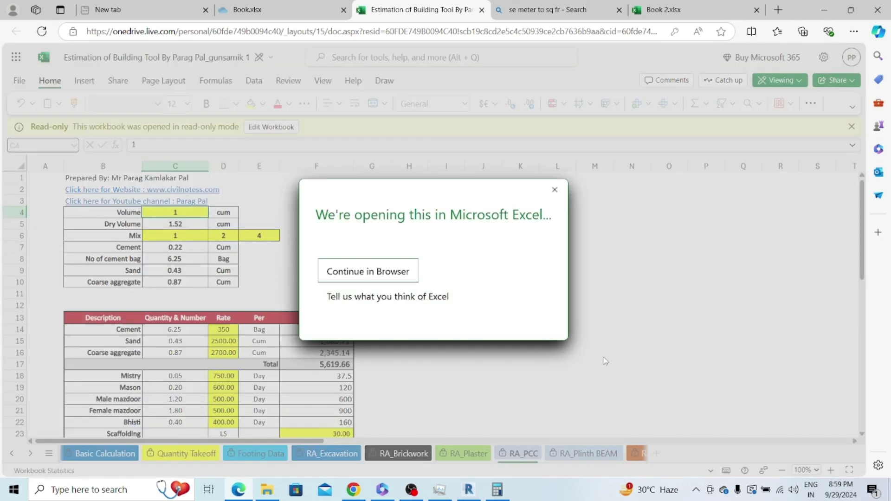
{"action": "left_click", "coordinate": [384, 279]}
{"action": "scroll", "coordinate": [371, 286], "scroll_direction": "down", "scroll_amount": 6}
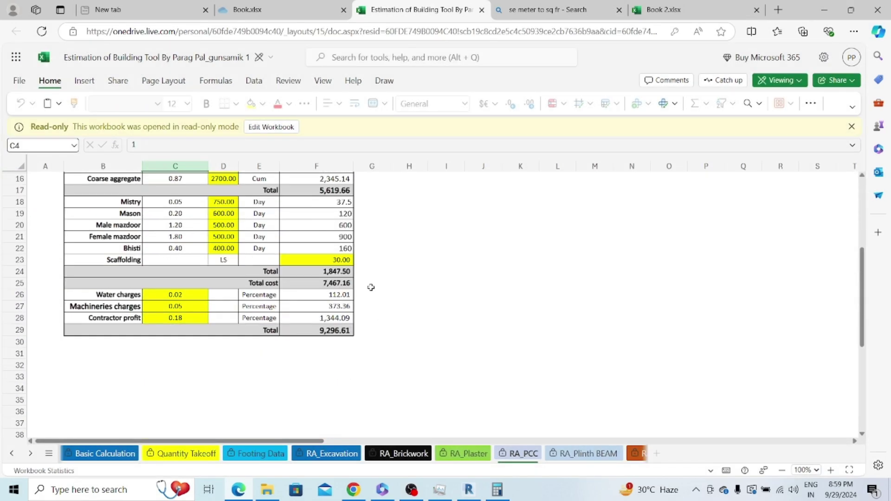
{"action": "scroll", "coordinate": [375, 305], "scroll_direction": "up", "scroll_amount": 6}
{"action": "scroll", "coordinate": [389, 318], "scroll_direction": "down", "scroll_amount": 3}
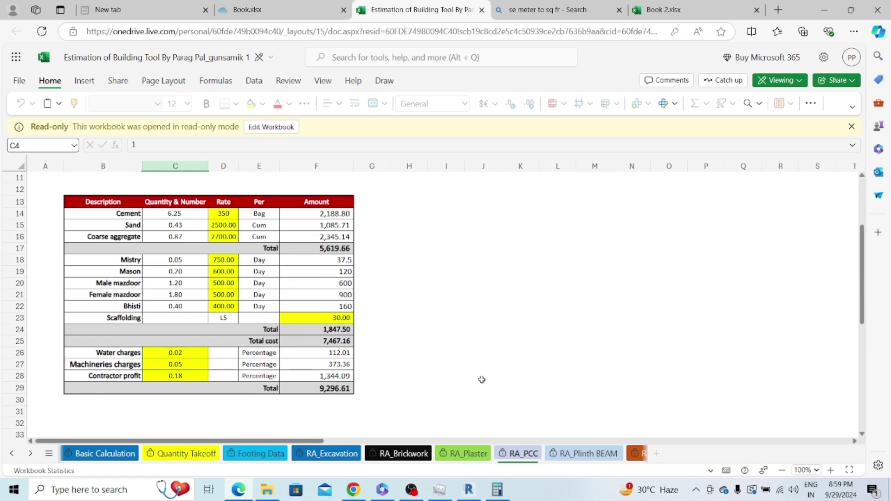
{"action": "scroll", "coordinate": [253, 314], "scroll_direction": "up", "scroll_amount": 3}
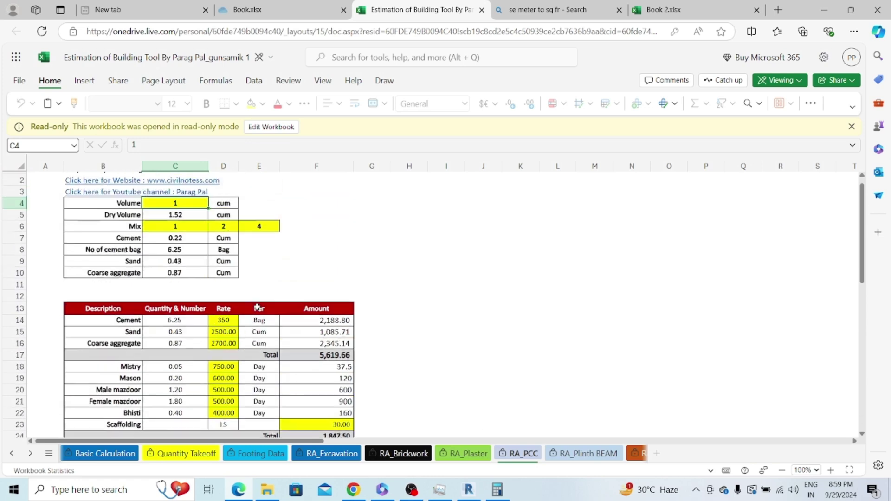
On RA_Plaster, check the 1:4 mix in C4/D4, 0.012 m thickness in C6 and 1 sq.m quantity in C5.
{"action": "left_click", "coordinate": [466, 454]}
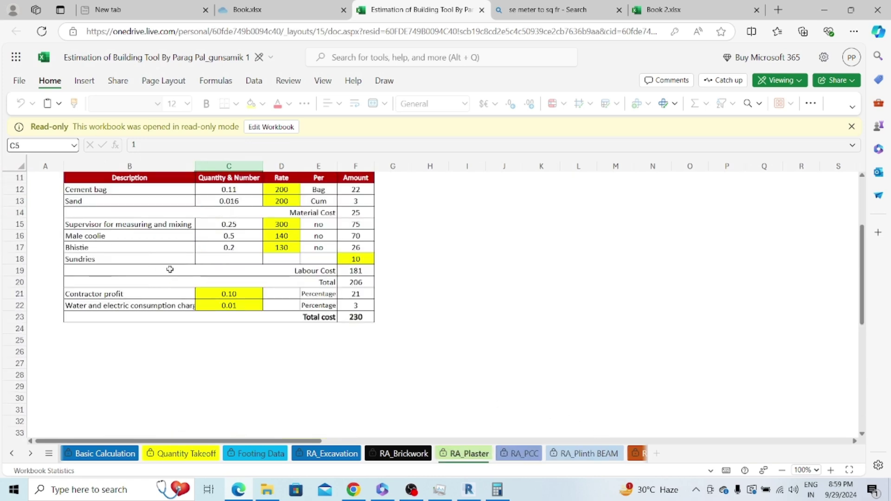
{"action": "scroll", "coordinate": [195, 279], "scroll_direction": "up", "scroll_amount": 3}
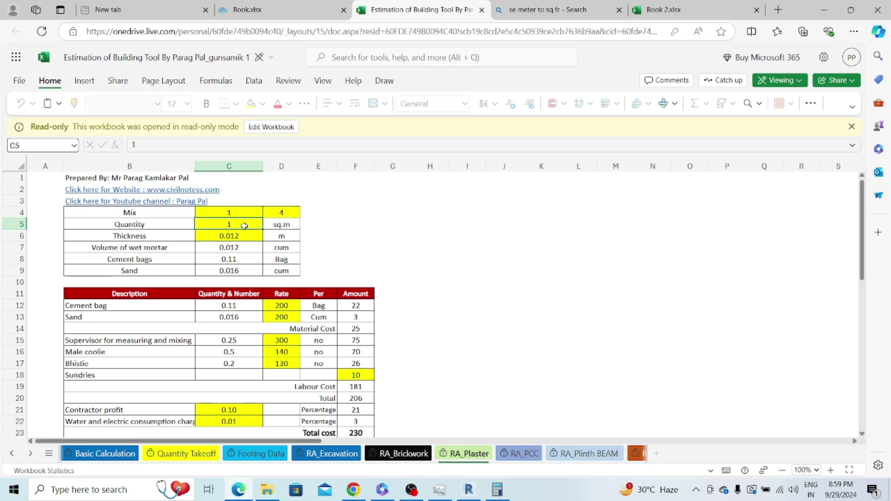
{"action": "left_click", "coordinate": [242, 212]}
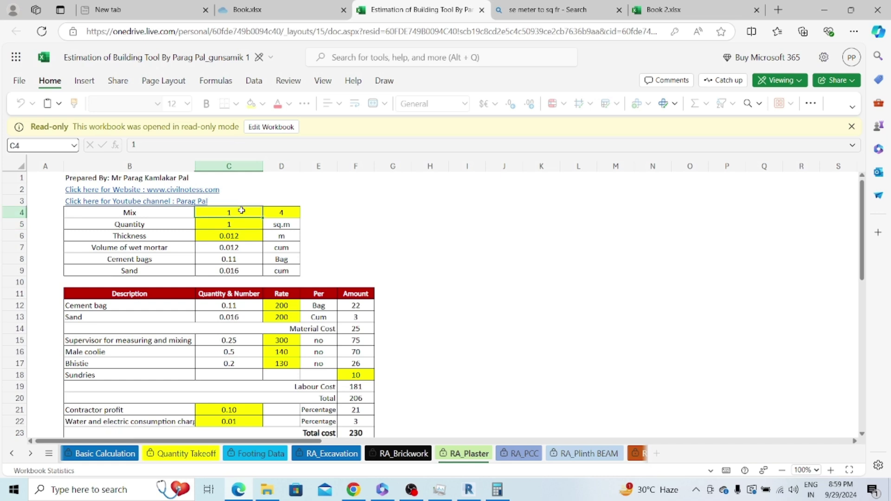
{"action": "left_click", "coordinate": [272, 214]}
{"action": "left_click", "coordinate": [261, 238]}
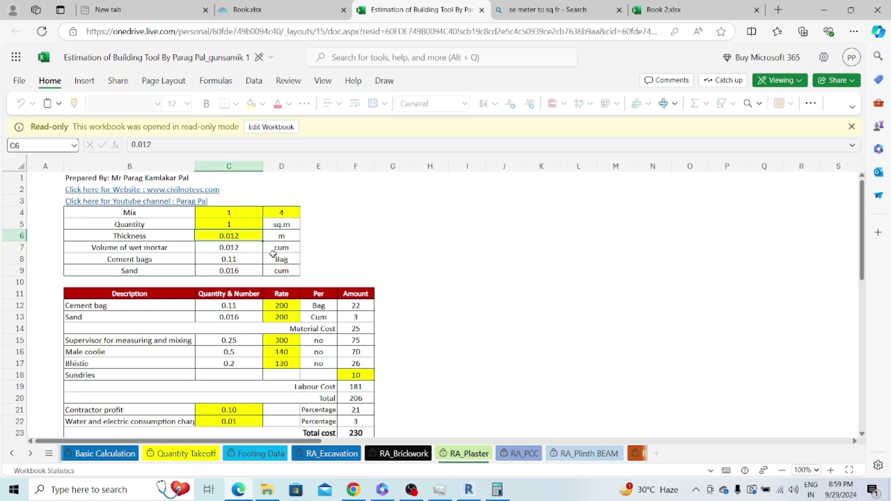
{"action": "left_click", "coordinate": [241, 224]}
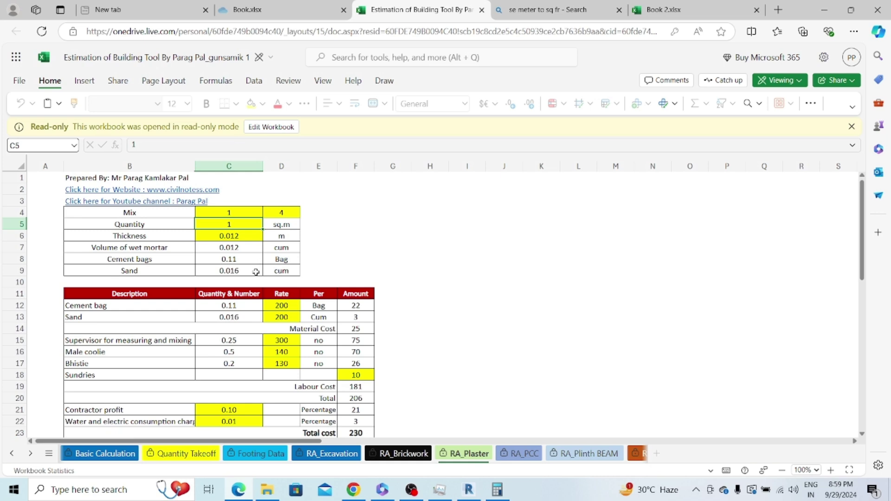
{"action": "scroll", "coordinate": [256, 272], "scroll_direction": "down", "scroll_amount": 2}
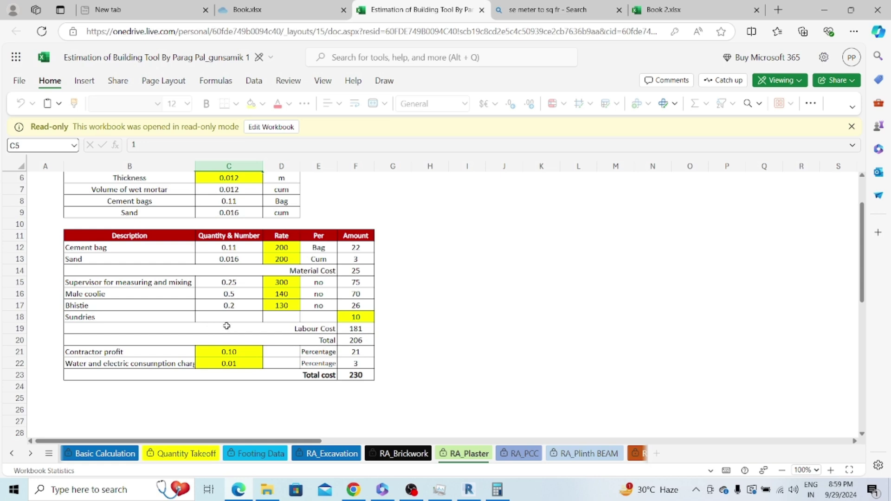
{"action": "scroll", "coordinate": [207, 323], "scroll_direction": "up", "scroll_amount": 2}
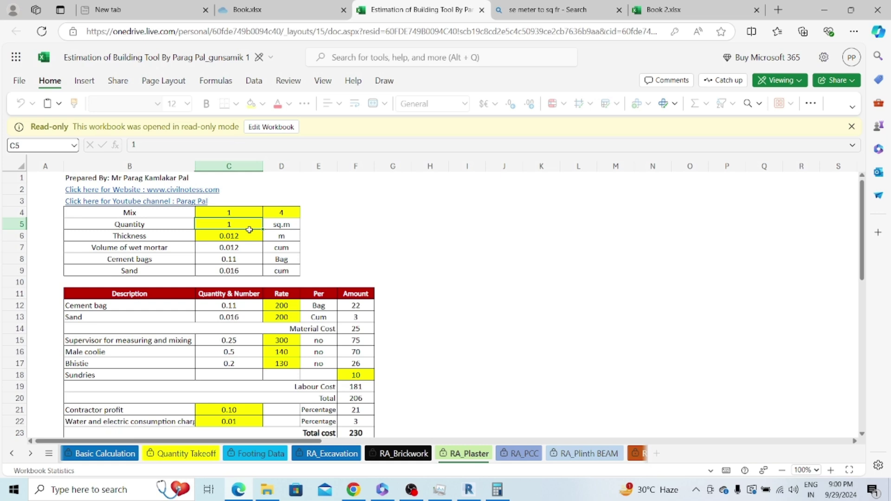
Check RA_Plinth BEAM's 1:1.5:3 mix in C4–E4, scroll its table, then view RA_BEAM.
{"action": "left_click", "coordinate": [587, 453]}
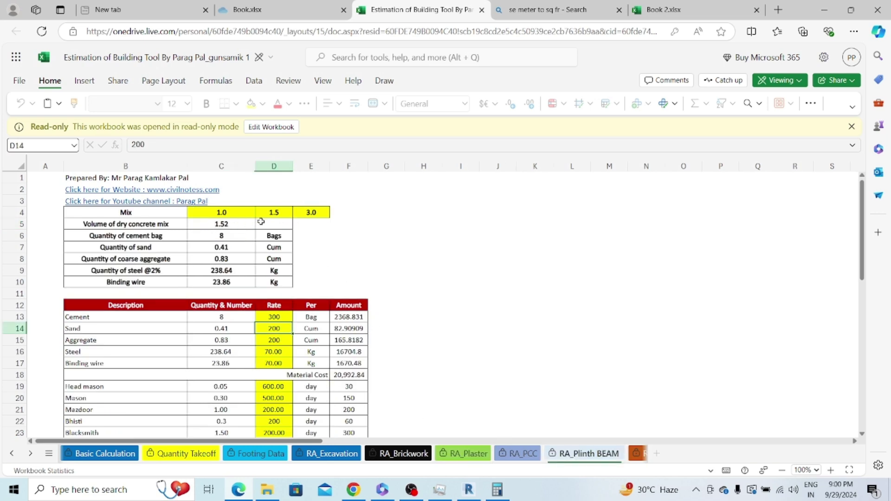
{"action": "left_click", "coordinate": [239, 213]}
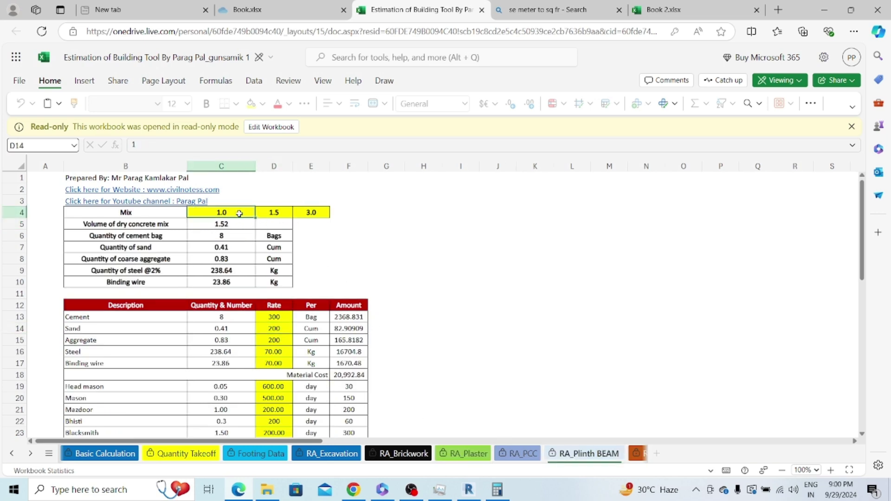
{"action": "left_click", "coordinate": [276, 213]}
{"action": "left_click", "coordinate": [311, 213]}
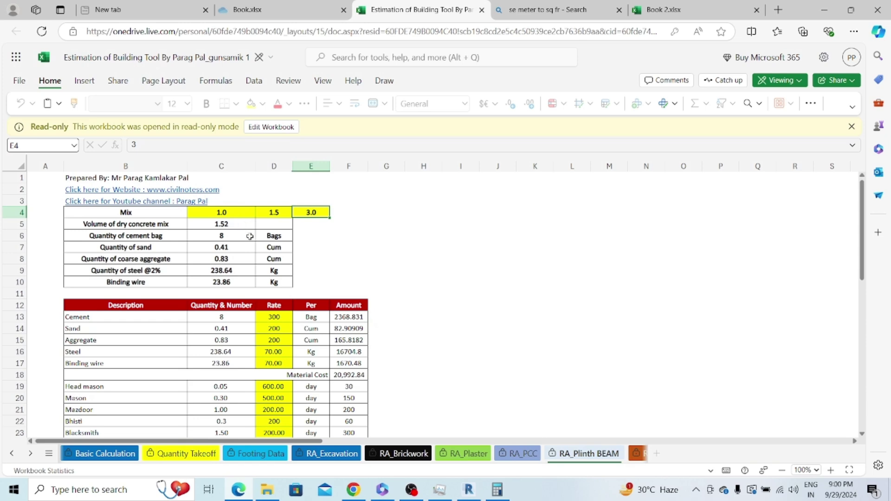
{"action": "scroll", "coordinate": [248, 261], "scroll_direction": "down", "scroll_amount": 2}
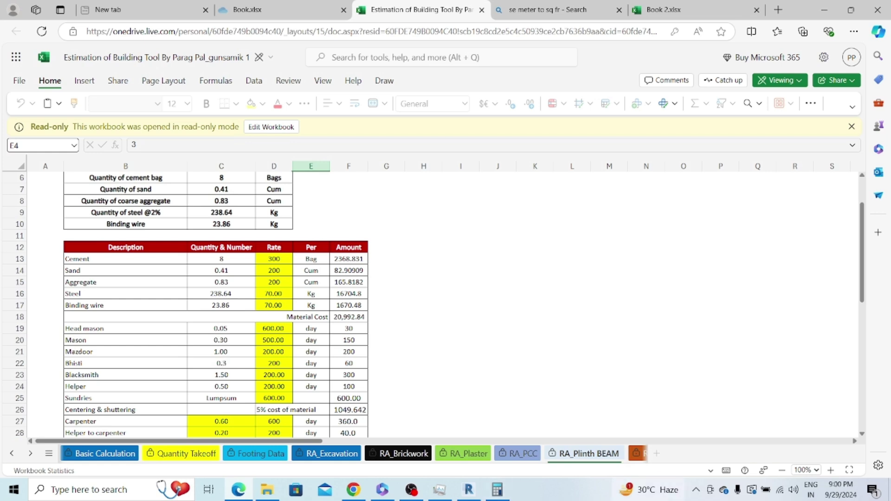
{"action": "left_click", "coordinate": [639, 454]}
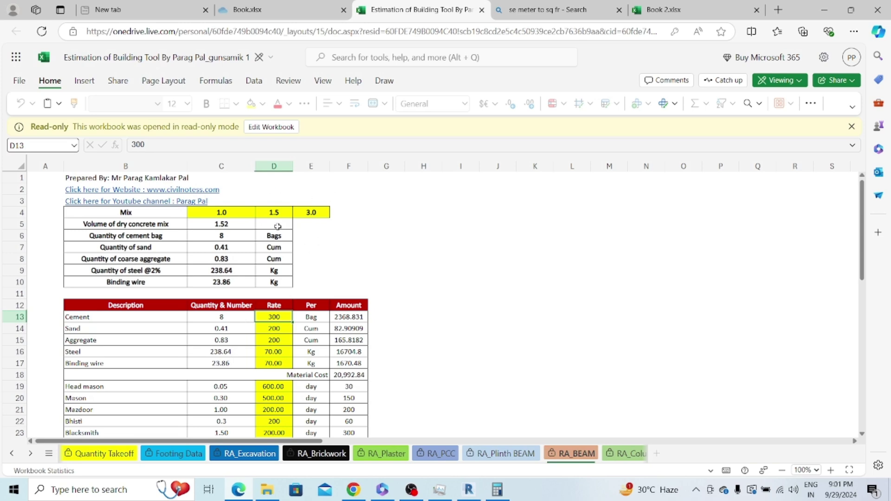
Check the slab thickness in RA_Slab's C5, then move on to the RA_Lintel sheet.
{"action": "left_click", "coordinate": [634, 456]}
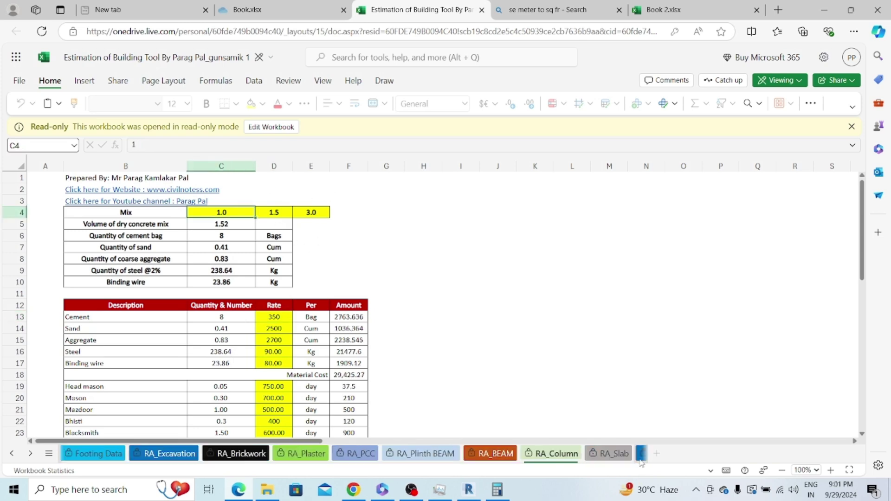
{"action": "left_click", "coordinate": [609, 454]}
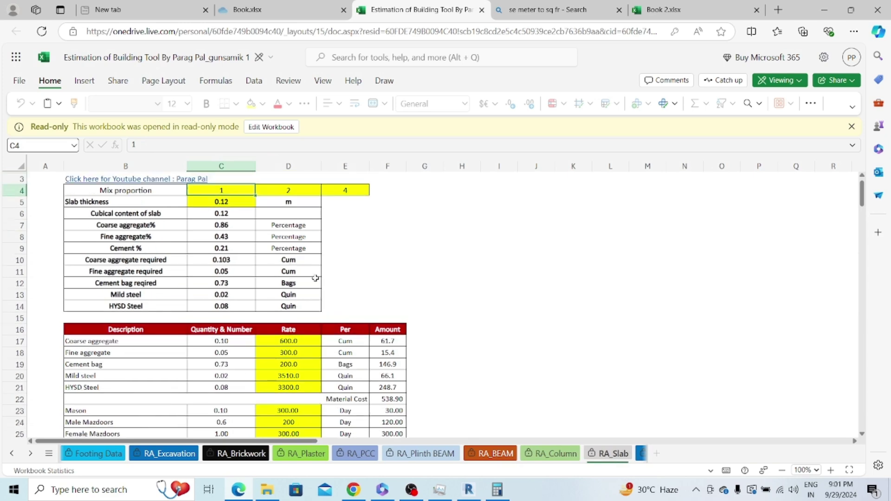
{"action": "scroll", "coordinate": [315, 278], "scroll_direction": "up", "scroll_amount": 1}
{"action": "left_click", "coordinate": [237, 228]}
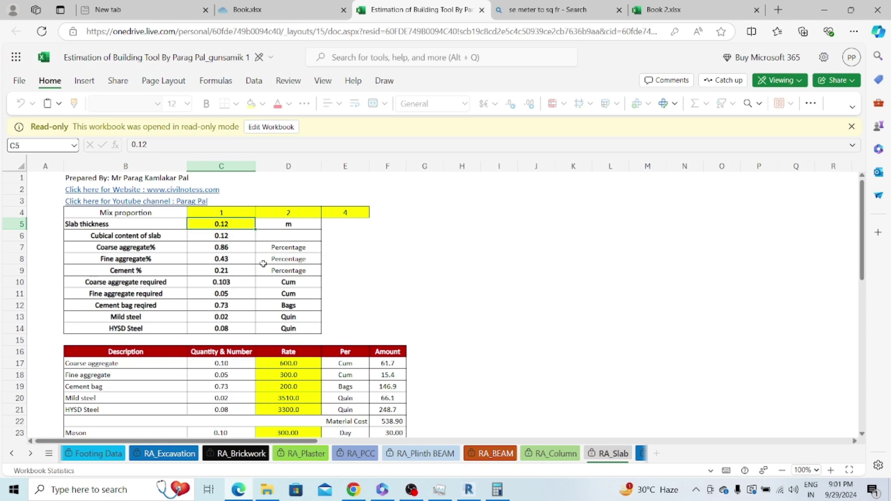
{"action": "left_click", "coordinate": [641, 458]}
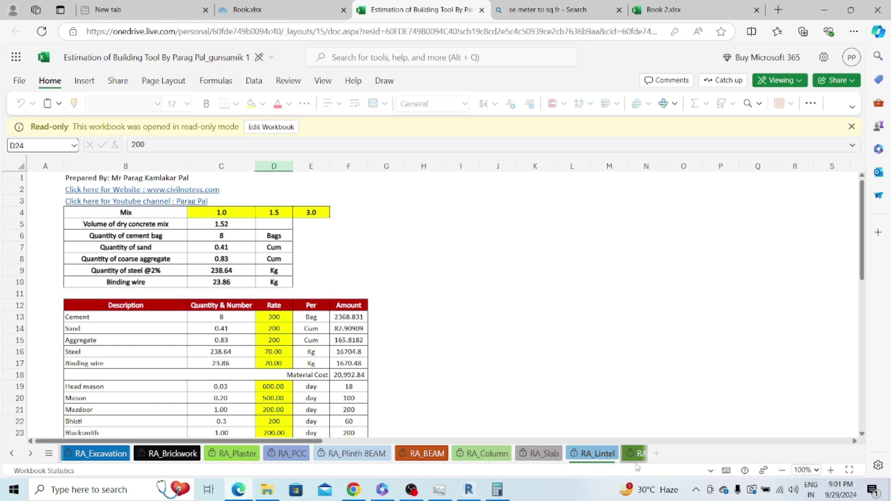
On RA_Tiles, inspect mix proportions in C4 and E4, quantity in C5 and tile size in C6–D6.
{"action": "left_click", "coordinate": [636, 455]}
{"action": "scroll", "coordinate": [523, 392], "scroll_direction": "up", "scroll_amount": 3}
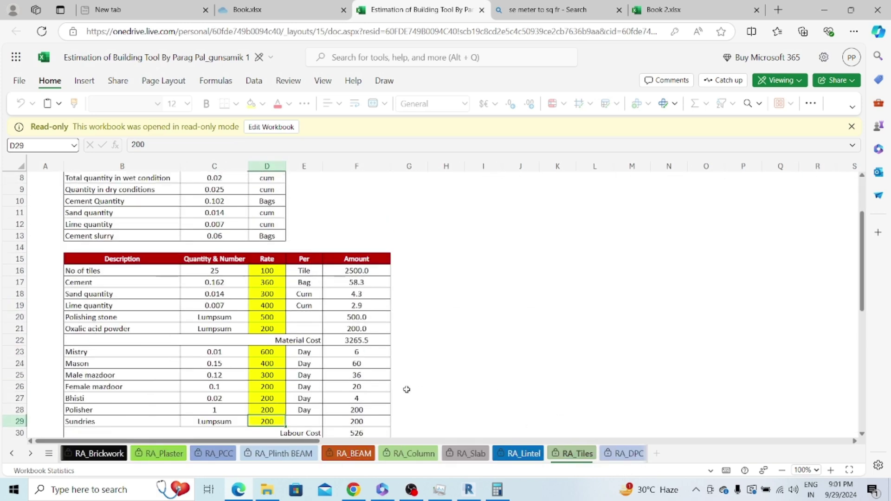
{"action": "scroll", "coordinate": [414, 378], "scroll_direction": "up", "scroll_amount": 3}
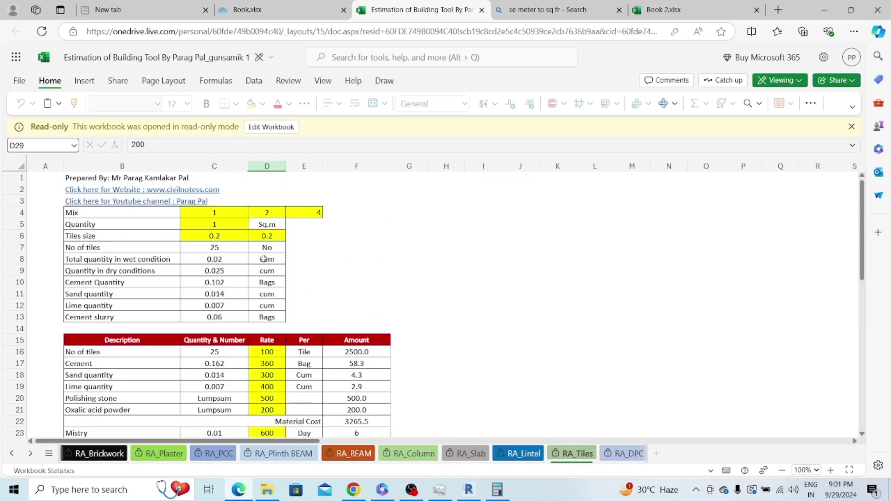
{"action": "left_click", "coordinate": [227, 213]}
{"action": "left_click", "coordinate": [305, 211]}
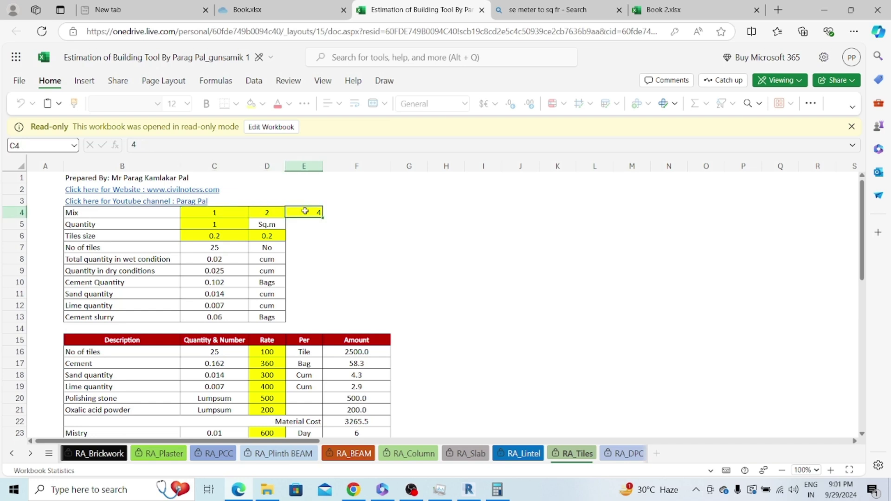
{"action": "left_click", "coordinate": [235, 224]}
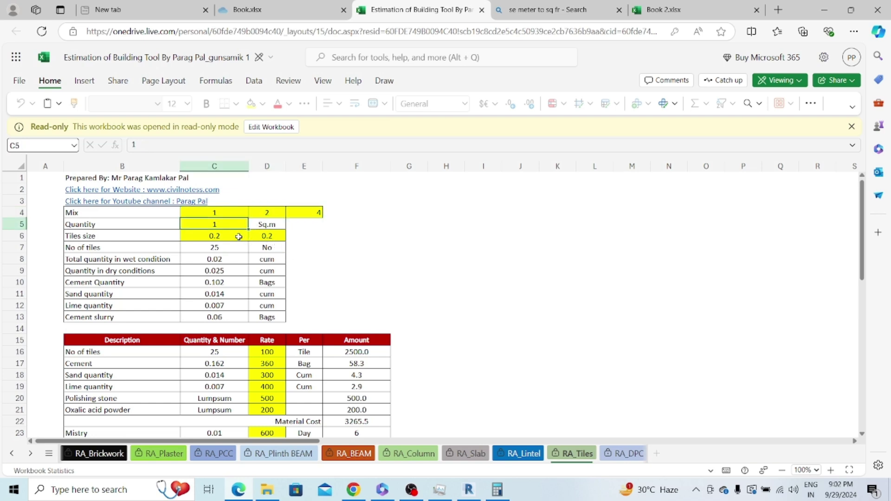
{"action": "left_click", "coordinate": [239, 236]}
{"action": "left_click", "coordinate": [264, 236]}
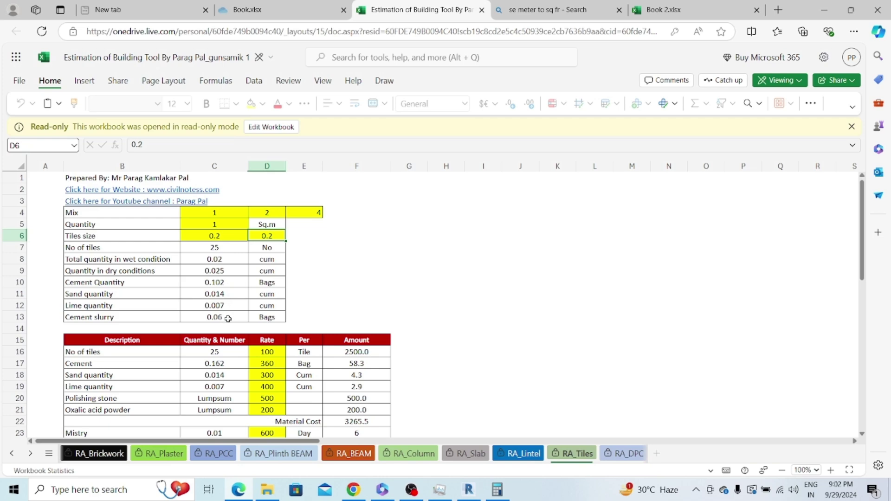
{"action": "scroll", "coordinate": [483, 316], "scroll_direction": "down", "scroll_amount": 5}
{"action": "scroll", "coordinate": [491, 334], "scroll_direction": "up", "scroll_amount": 5}
Scroll the CivilNotess estimation-and-costing tab in Chrome to the Lec 6 and Lec 7 videos.
{"action": "left_click", "coordinate": [354, 490]}
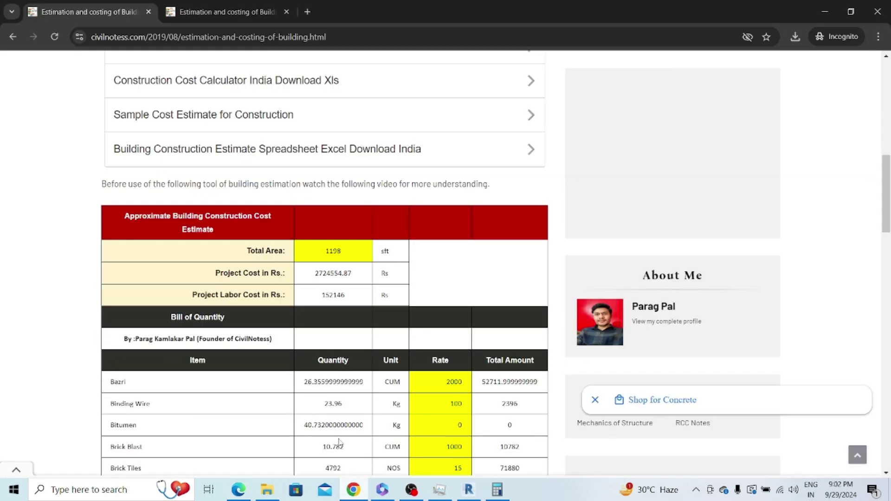
{"action": "left_click", "coordinate": [227, 12]}
{"action": "scroll", "coordinate": [287, 360], "scroll_direction": "down", "scroll_amount": 12}
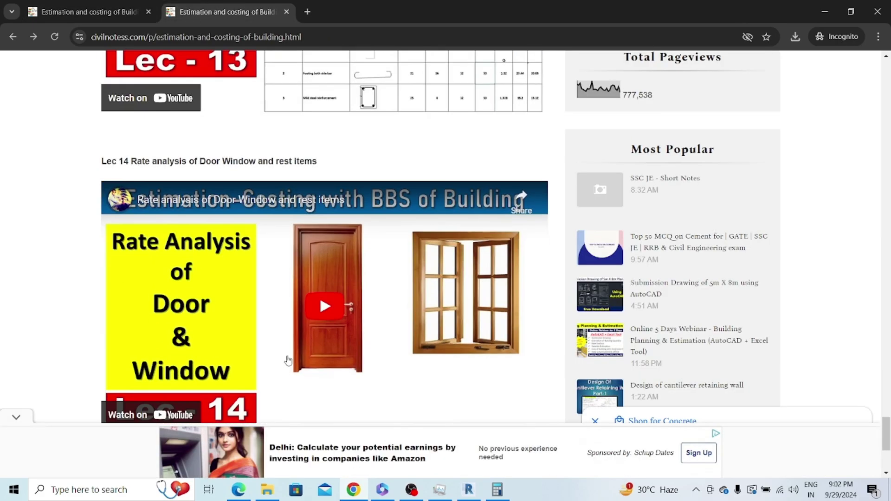
{"action": "scroll", "coordinate": [288, 360], "scroll_direction": "down", "scroll_amount": 5}
{"action": "scroll", "coordinate": [319, 361], "scroll_direction": "up", "scroll_amount": 20}
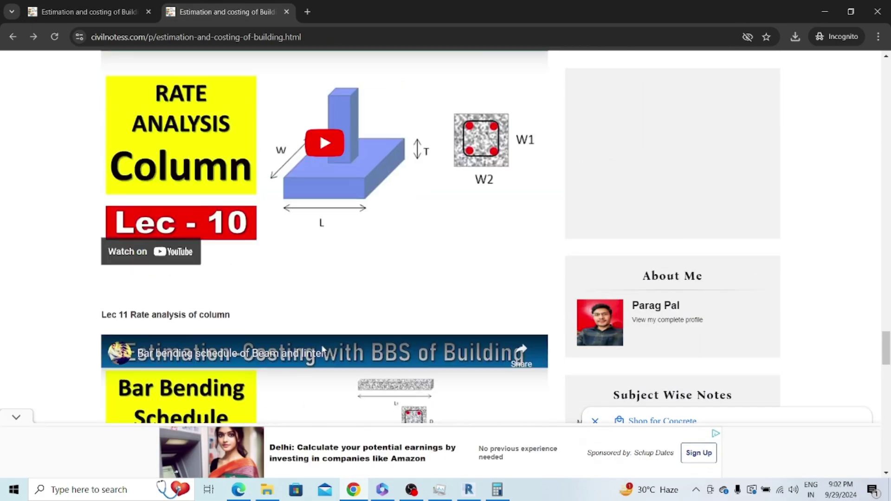
{"action": "scroll", "coordinate": [324, 351], "scroll_direction": "up", "scroll_amount": 20}
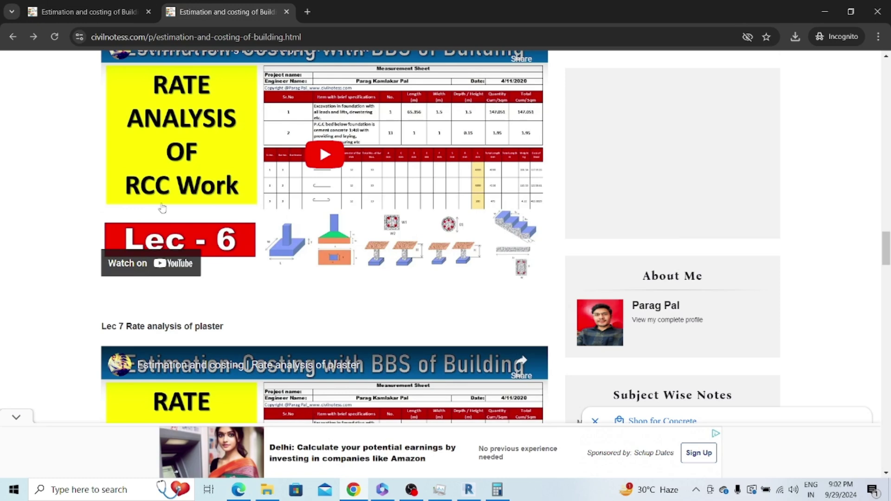
Return to the estimation workbook and bring up the Quantity Takeoff sheet.
{"action": "left_click", "coordinate": [238, 490]}
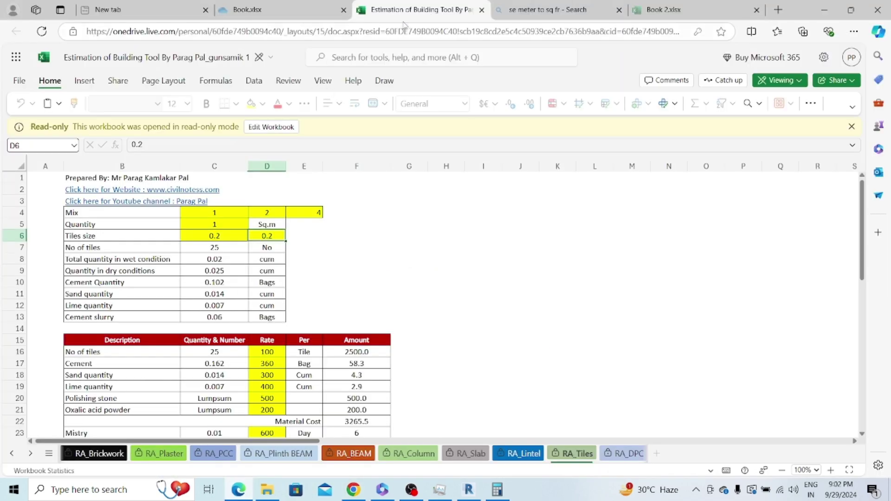
{"action": "left_click", "coordinate": [12, 455]}
{"action": "left_click", "coordinate": [12, 455]}
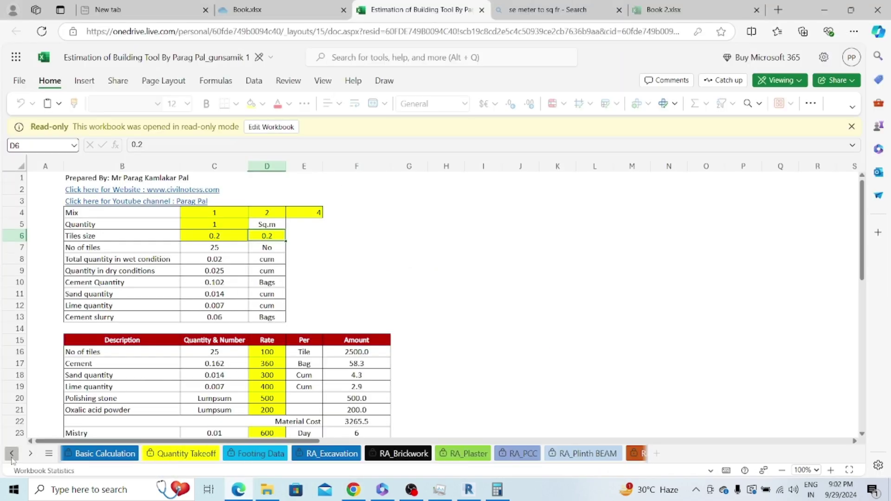
{"action": "left_click", "coordinate": [12, 454]}
{"action": "left_click", "coordinate": [174, 453]}
{"action": "left_click", "coordinate": [241, 453]}
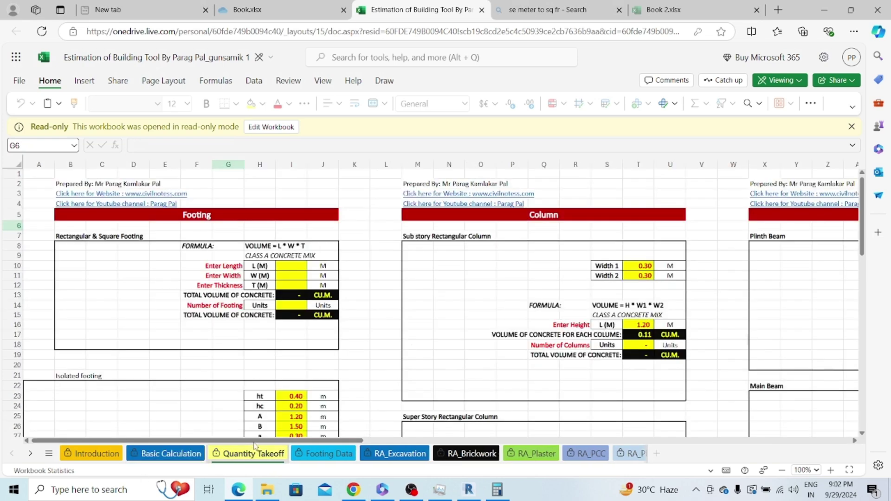
Inspect the footing calculator's Enter Length (I10) and Enter Width inputs.
{"action": "left_click", "coordinate": [302, 263]}
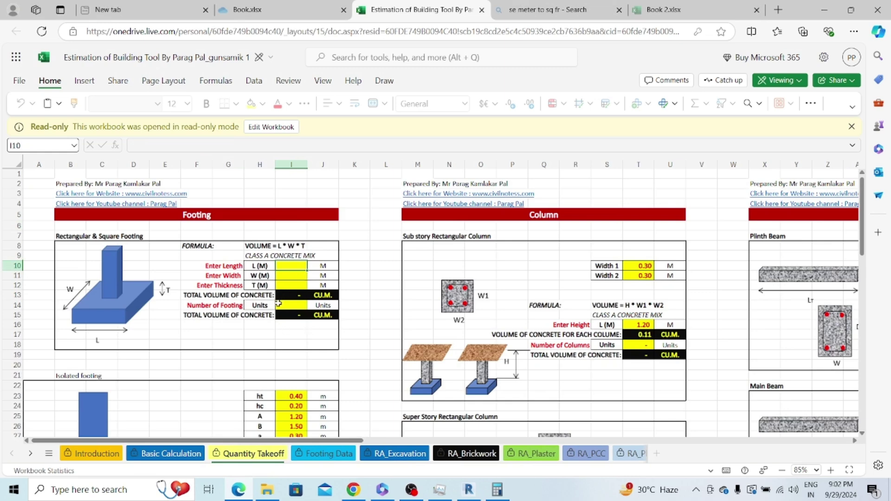
{"action": "left_click", "coordinate": [286, 278]}
{"action": "left_click", "coordinate": [292, 264]}
{"action": "scroll", "coordinate": [310, 306], "scroll_direction": "down", "scroll_amount": 5}
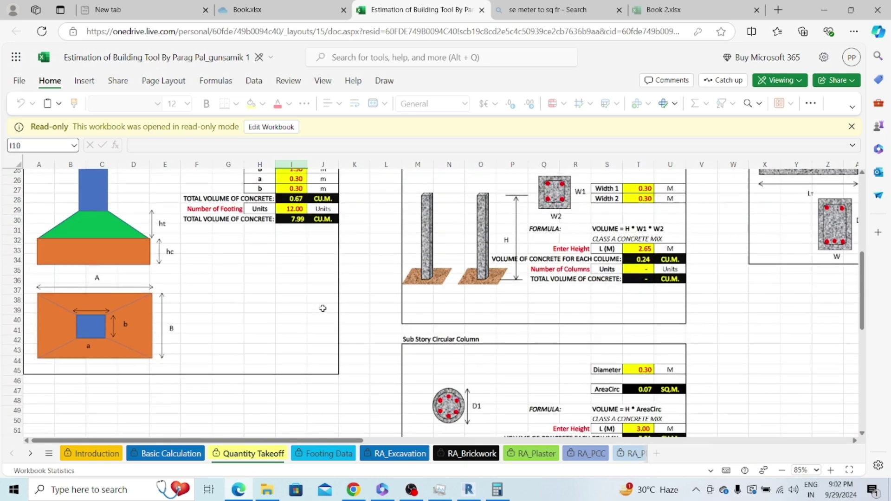
{"action": "scroll", "coordinate": [199, 295], "scroll_direction": "up", "scroll_amount": 5}
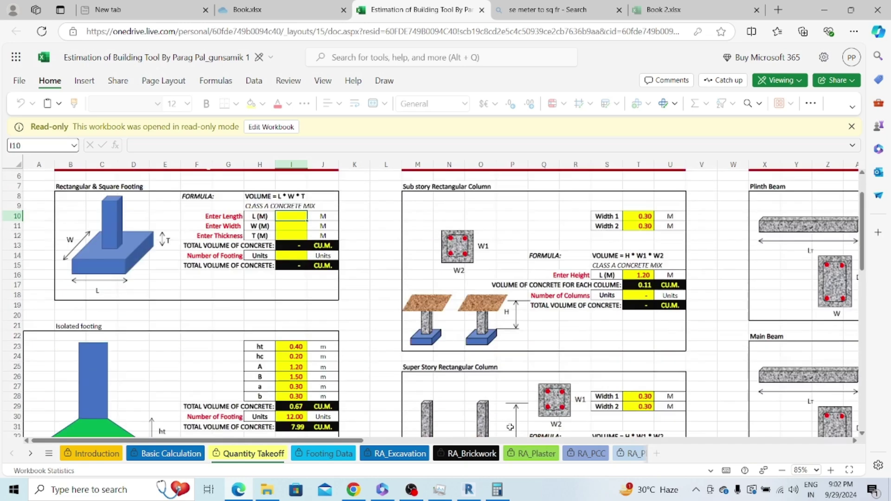
{"action": "scroll", "coordinate": [544, 331], "scroll_direction": "down", "scroll_amount": 5}
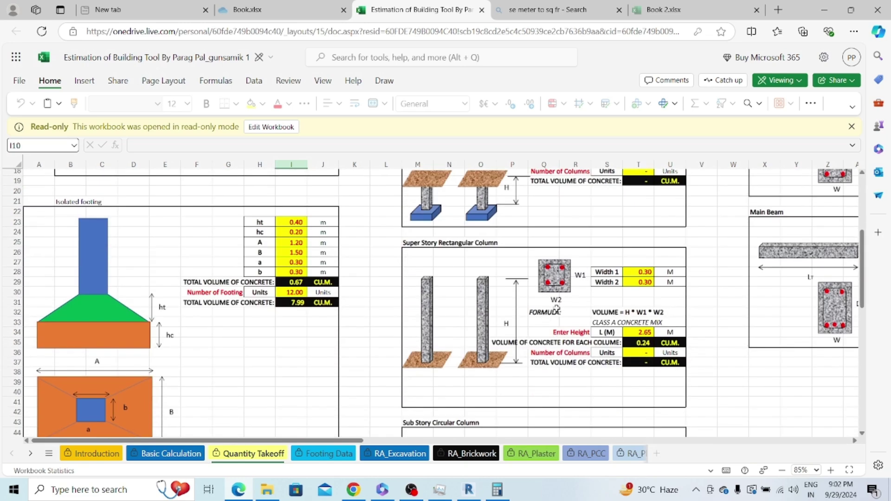
{"action": "scroll", "coordinate": [606, 343], "scroll_direction": "up", "scroll_amount": 5}
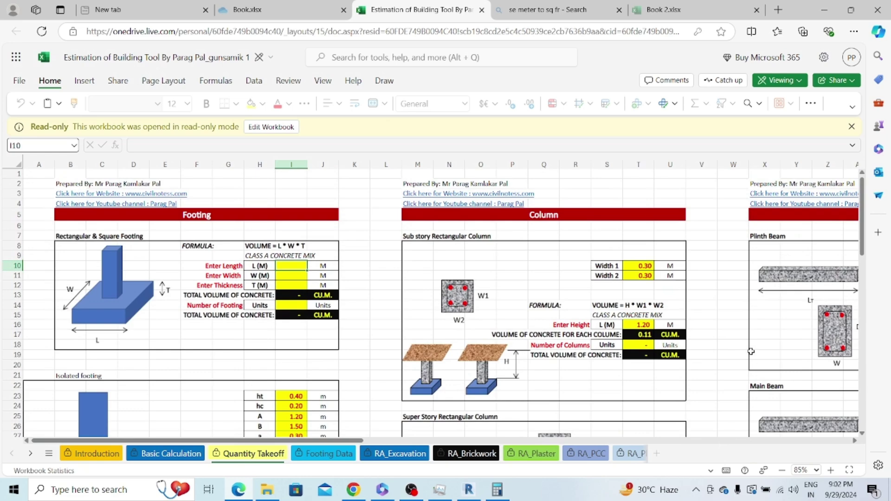
Move across the column, beam and stair calculators to the floor slab width of 9.
{"action": "key", "text": "Right"}
{"action": "key", "text": "Right"}
{"action": "key", "text": "Right"}
{"action": "key", "text": "Right"}
{"action": "key", "text": "Right"}
{"action": "key", "text": "Right"}
{"action": "key", "text": "Right"}
{"action": "key", "text": "Right"}
{"action": "key", "text": "Right"}
{"action": "key", "text": "Right"}
{"action": "key", "text": "Right"}
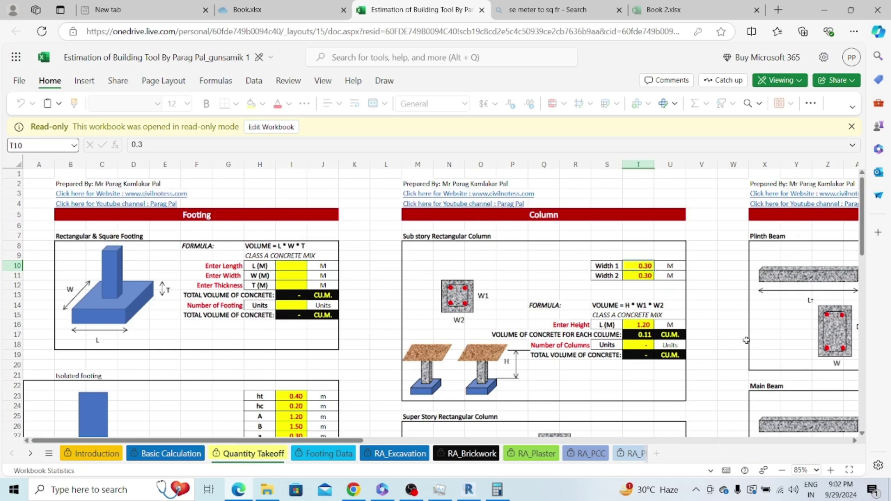
{"action": "key", "text": "Right"}
{"action": "key", "text": "Right"}
{"action": "key", "text": "Right"}
{"action": "key", "text": "Right"}
{"action": "key", "text": "Right"}
{"action": "key", "text": "Right"}
{"action": "key", "text": "Right"}
{"action": "key", "text": "Right"}
{"action": "key", "text": "Right"}
{"action": "key", "text": "Right"}
{"action": "key", "text": "Right"}
{"action": "key", "text": "Right"}
{"action": "key", "text": "Right"}
{"action": "key", "text": "Right"}
{"action": "key", "text": "Right"}
{"action": "key", "text": "Right"}
{"action": "key", "text": "Right"}
{"action": "key", "text": "Right"}
{"action": "key", "text": "Right"}
{"action": "key", "text": "Right"}
{"action": "key", "text": "Down"}
{"action": "scroll", "coordinate": [747, 340], "scroll_direction": "down", "scroll_amount": 5}
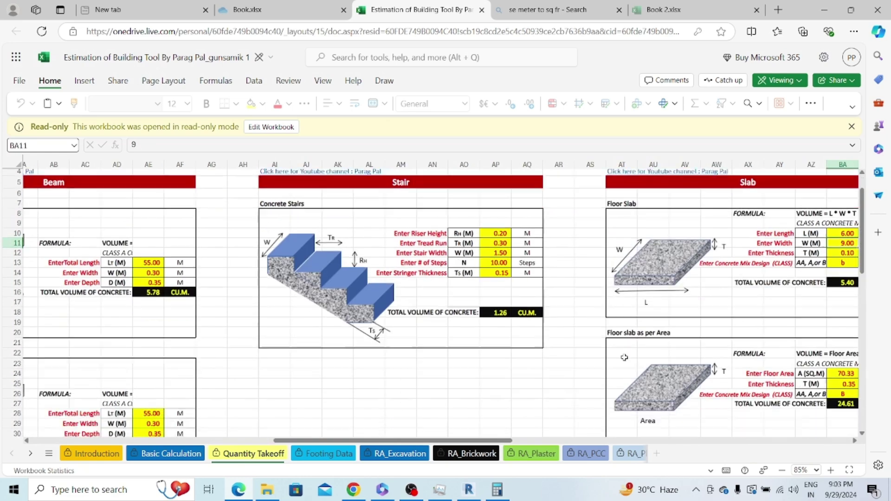
{"action": "scroll", "coordinate": [458, 350], "scroll_direction": "up", "scroll_amount": 5}
{"action": "scroll", "coordinate": [526, 390], "scroll_direction": "left", "scroll_amount": 10}
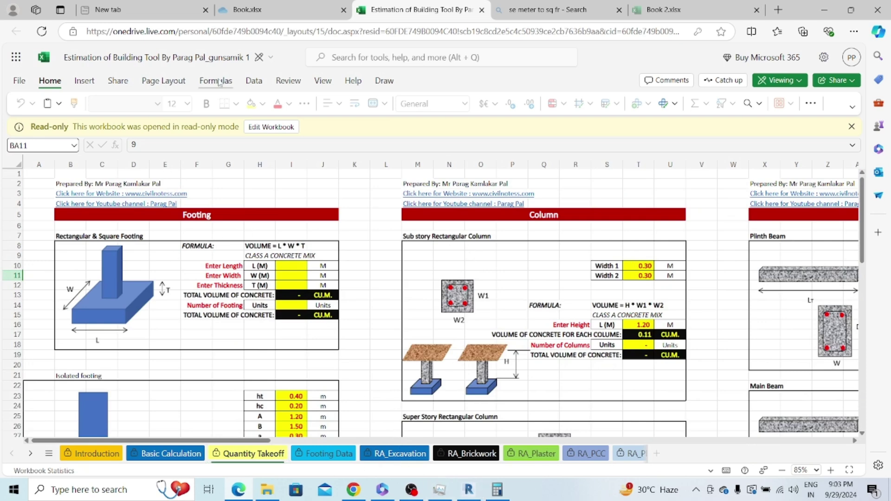
Glance at the civilnotess 1198 sft cost estimate page in Chrome, then switch back to Revit.
{"action": "left_click", "coordinate": [353, 489]}
{"action": "left_click", "coordinate": [87, 5]}
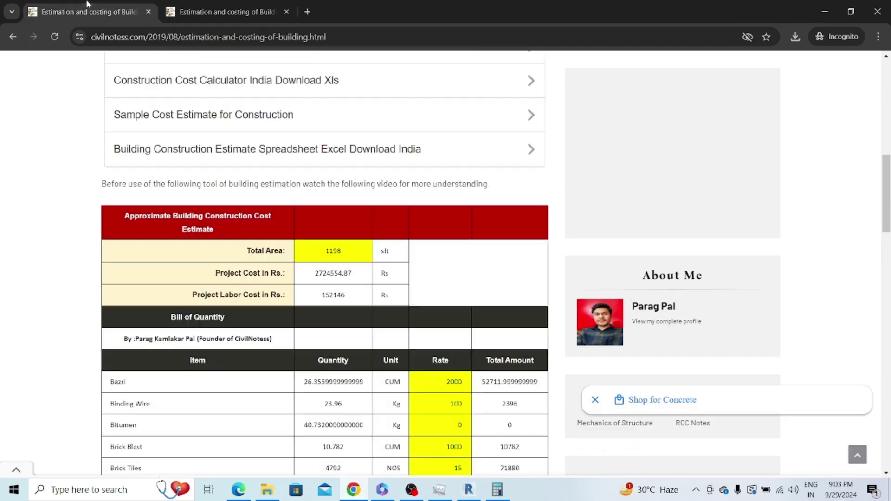
{"action": "left_click", "coordinate": [468, 490]}
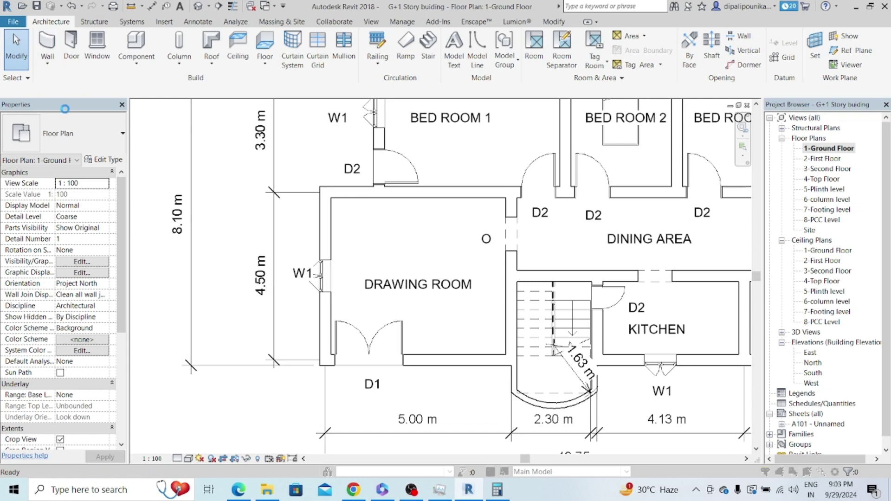
Cancel the Project Not Saved Recently reminder without saving.
{"action": "left_click", "coordinate": [520, 289]}
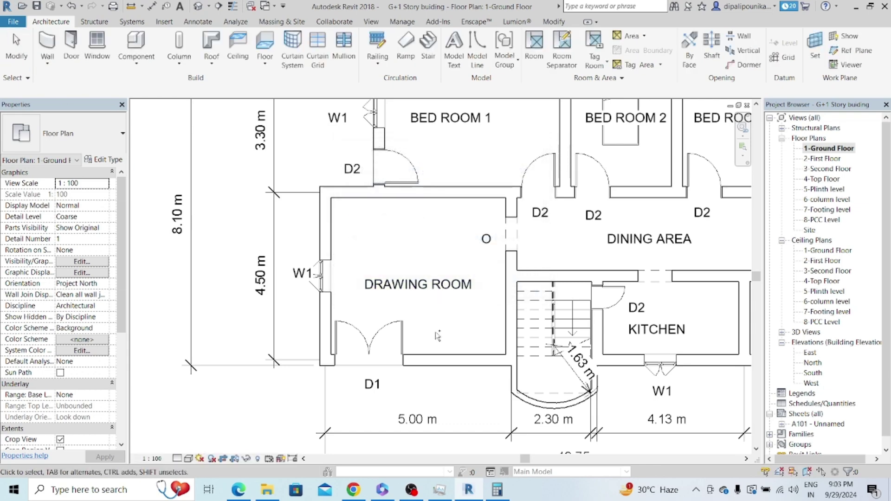